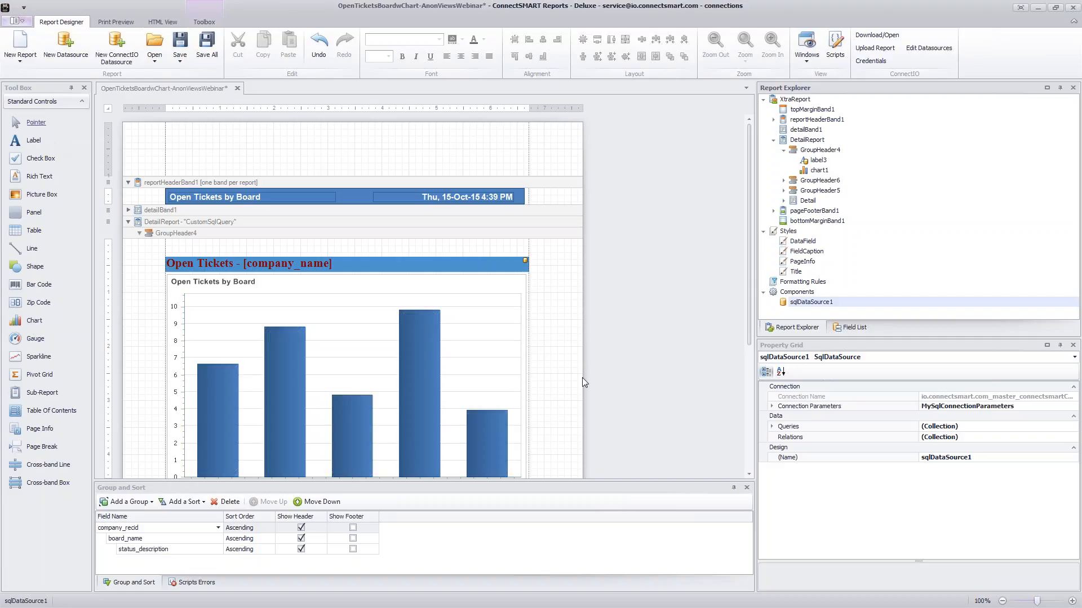
Review the report layout from the header band down to the page footer, including the GroupHeader4 band.
{"action": "left_click", "coordinate": [685, 312]}
{"action": "scroll", "coordinate": [685, 310], "scroll_direction": "down", "scroll_amount": 3}
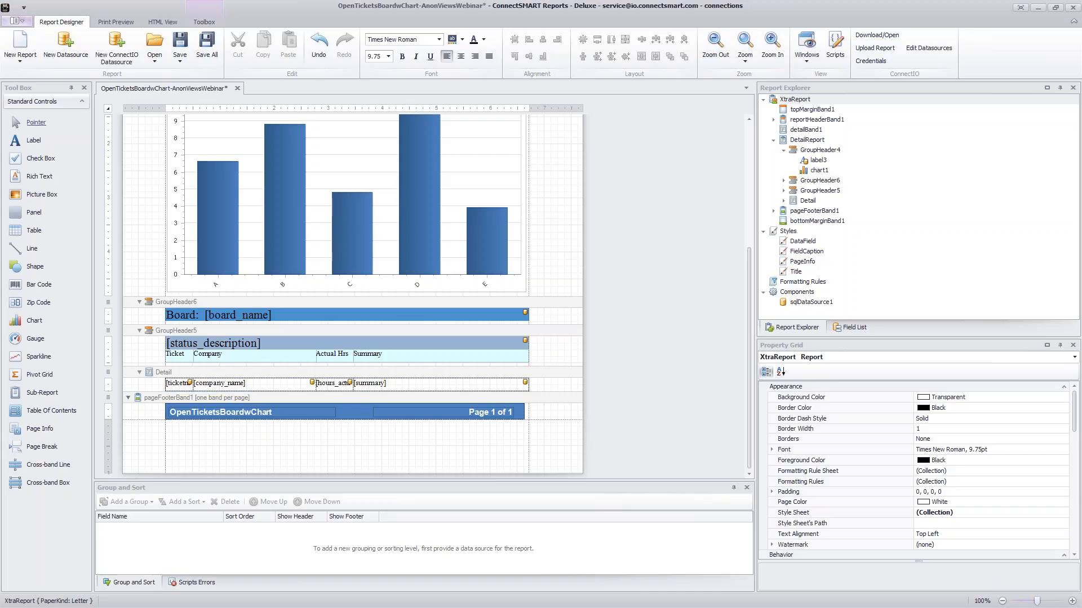
{"action": "scroll", "coordinate": [173, 228], "scroll_direction": "up", "scroll_amount": 3}
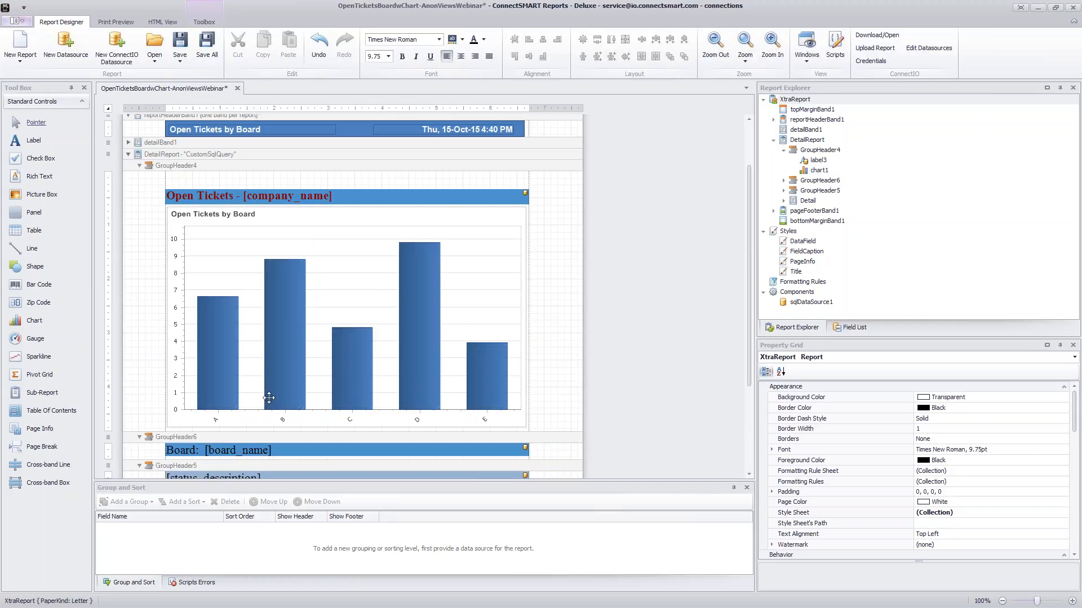
{"action": "scroll", "coordinate": [264, 394], "scroll_direction": "down", "scroll_amount": 2}
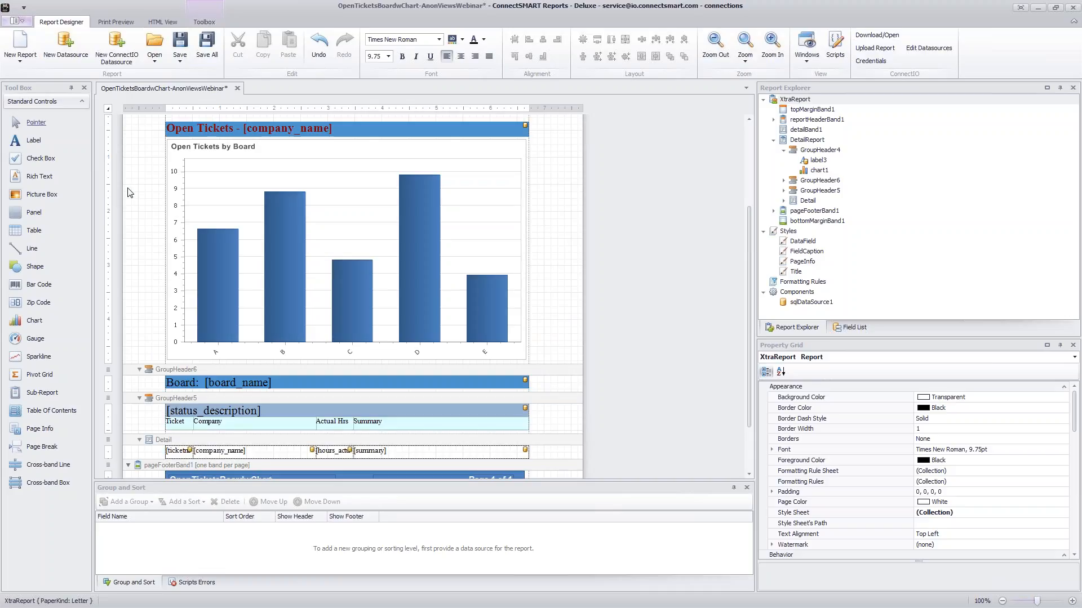
{"action": "left_click", "coordinate": [142, 254]}
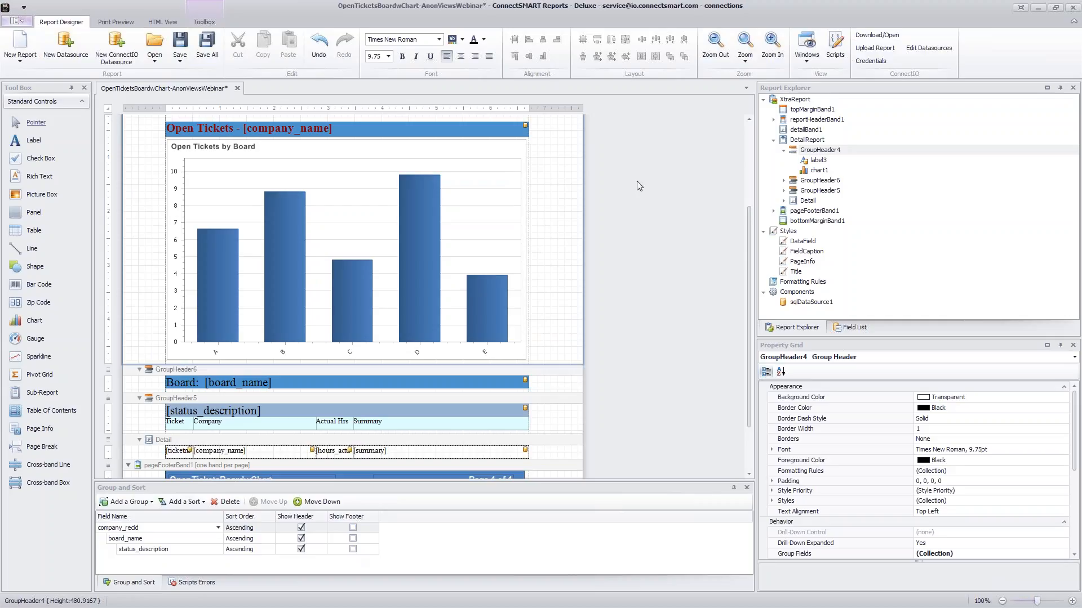
{"action": "scroll", "coordinate": [636, 181], "scroll_direction": "up", "scroll_amount": 4}
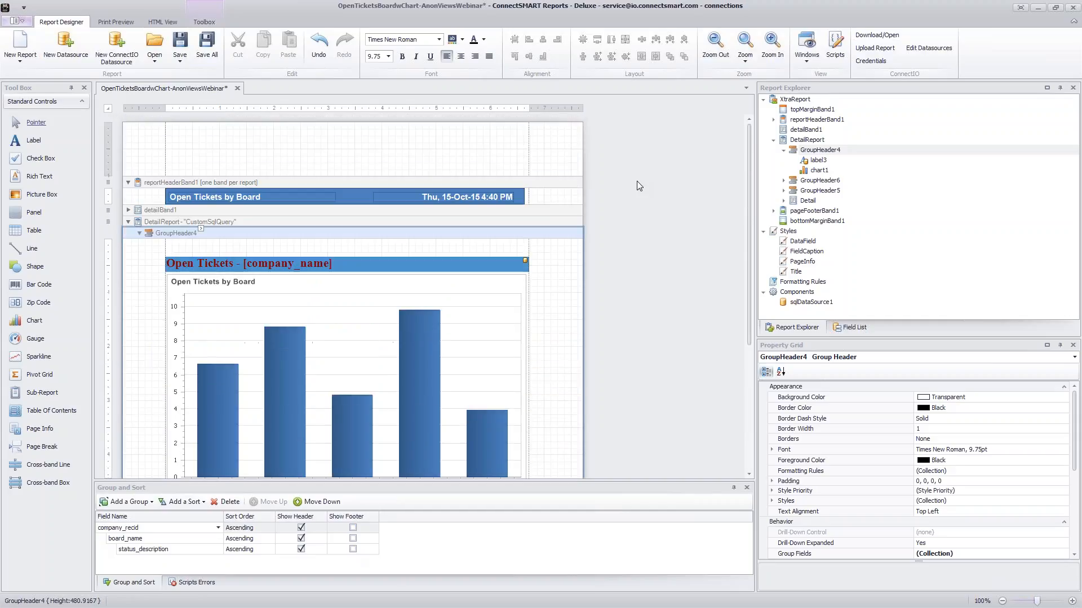
Expand detailBand1 to a height of about 73 and draw a picture box about 176 by 48 inside it.
{"action": "left_click", "coordinate": [127, 211]}
{"action": "left_click_drag", "start_coordinate": [436, 216], "coordinate": [435, 256]}
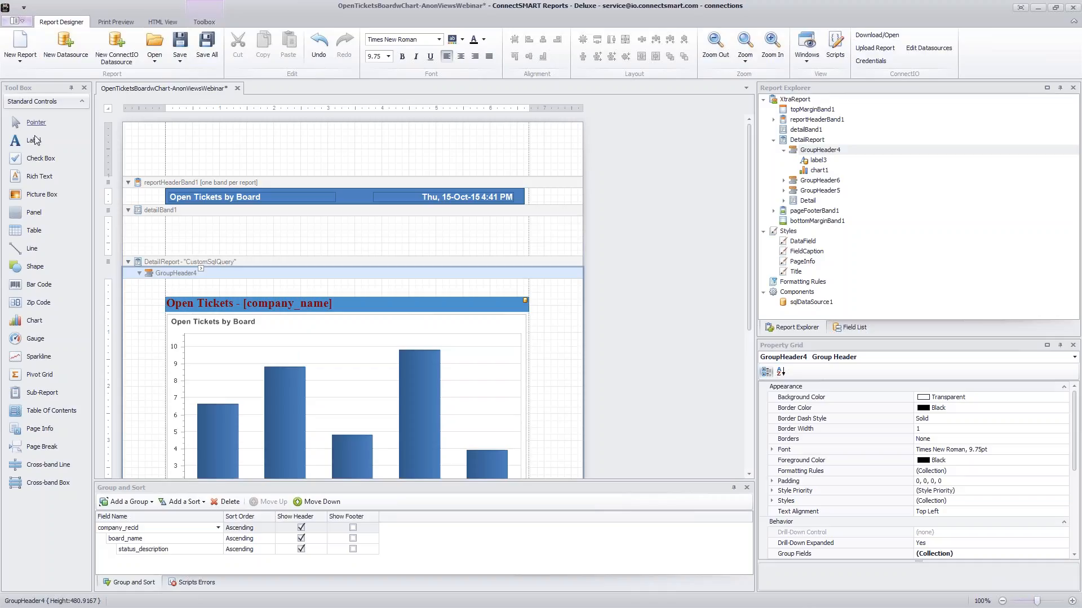
{"action": "left_click", "coordinate": [42, 196]}
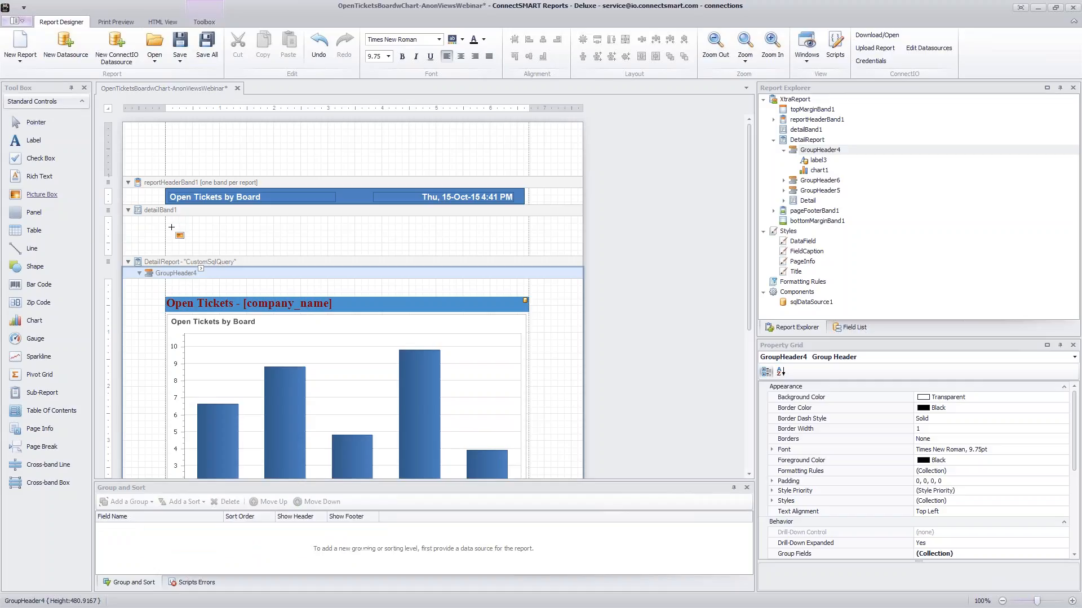
{"action": "mouse_move", "coordinate": [170, 219]}
{"action": "left_mouse_down"}
{"action": "mouse_move", "coordinate": [190, 248]}
{"action": "mouse_move", "coordinate": [269, 249]}
{"action": "left_mouse_up"}
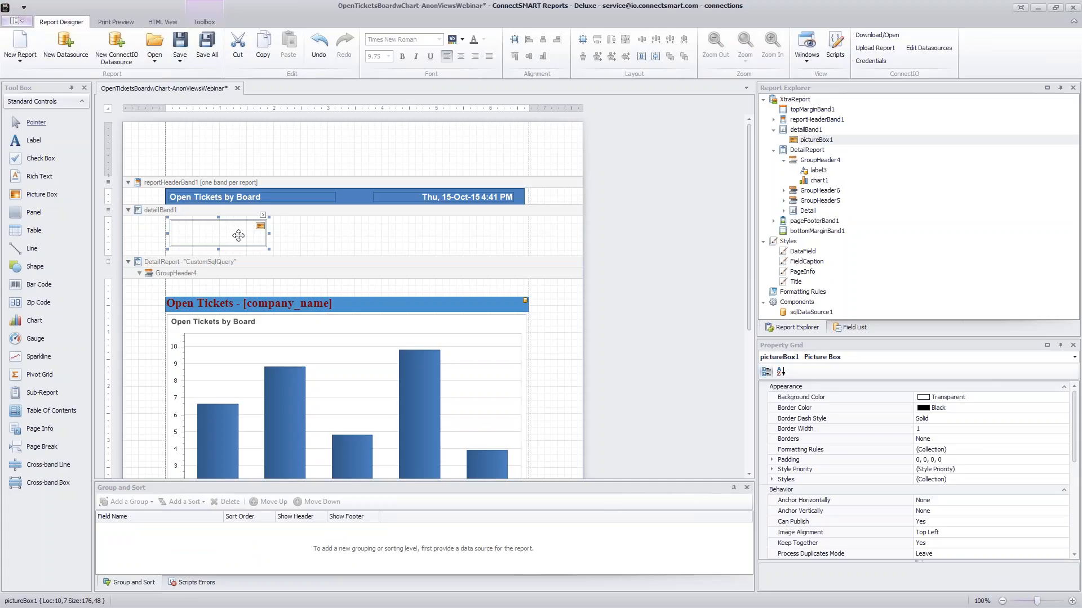
Load the image logo-sm2.png into the picture box in detailBand1.
{"action": "left_click", "coordinate": [263, 215]}
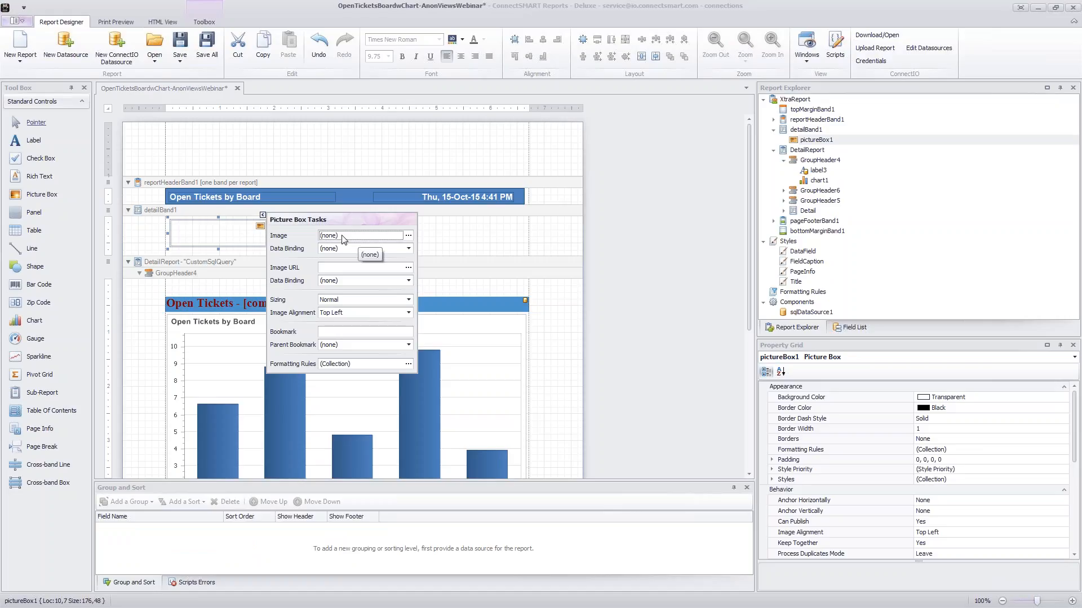
{"action": "left_click", "coordinate": [408, 236]}
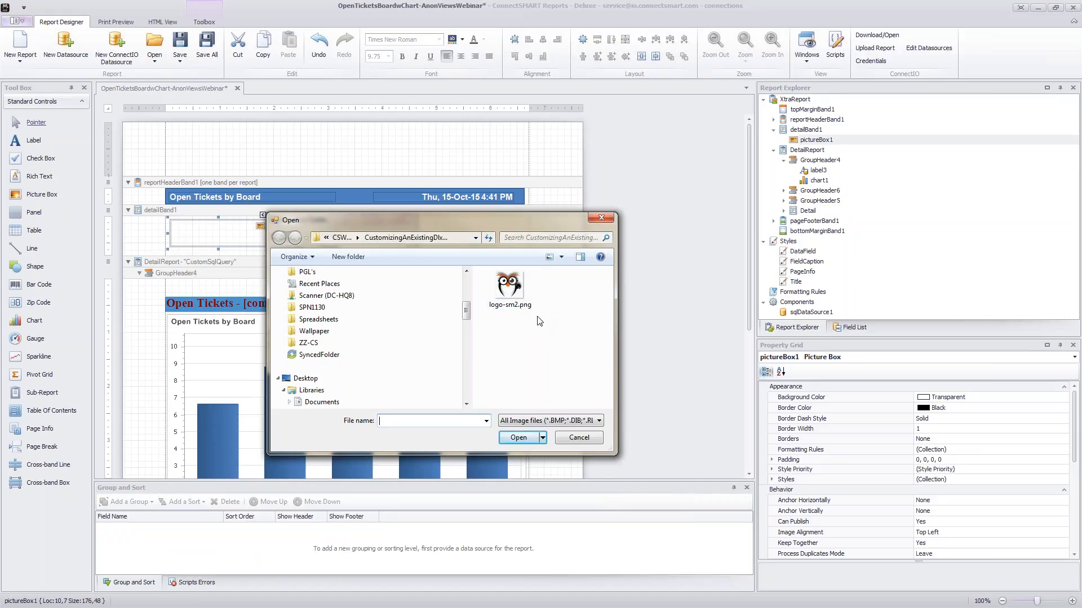
{"action": "left_click", "coordinate": [500, 293]}
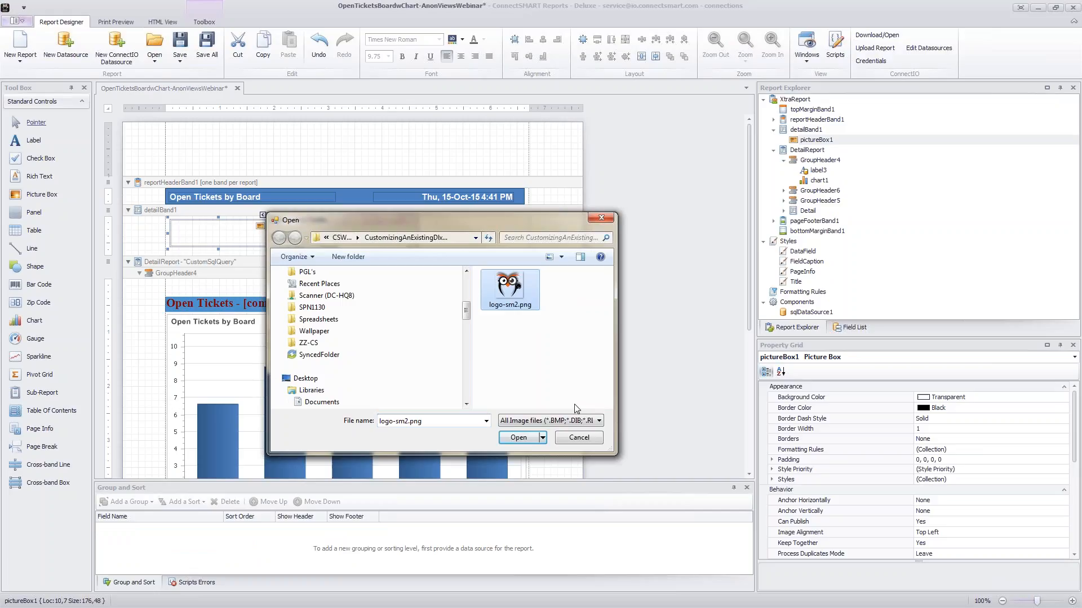
{"action": "left_click", "coordinate": [524, 442]}
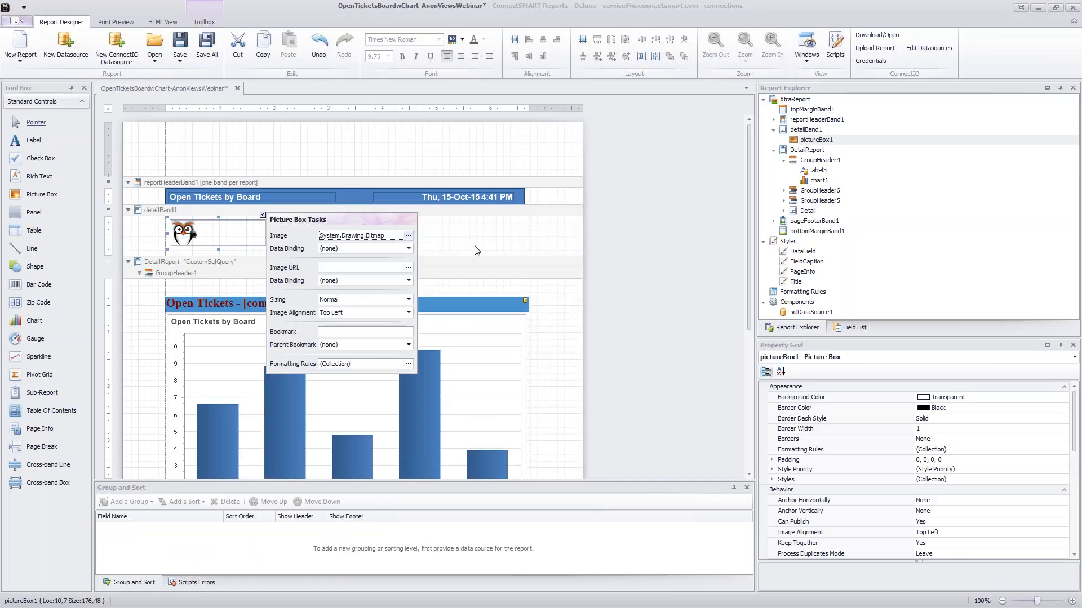
{"action": "left_click", "coordinate": [448, 237]}
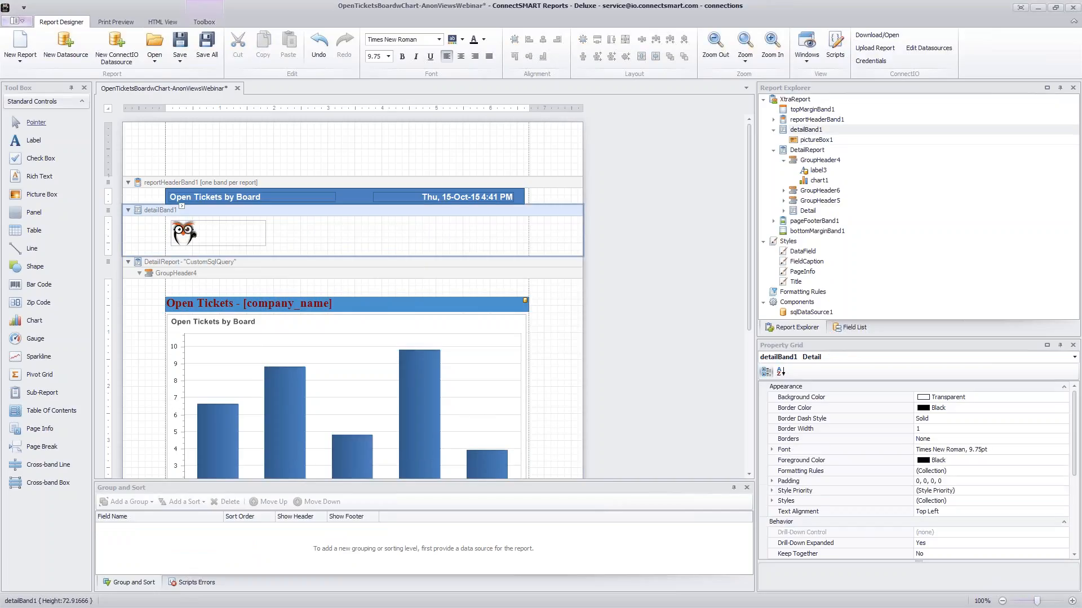
Narrow the logo's picture box to about half its width so it fits more closely around the image.
{"action": "left_click", "coordinate": [227, 233]}
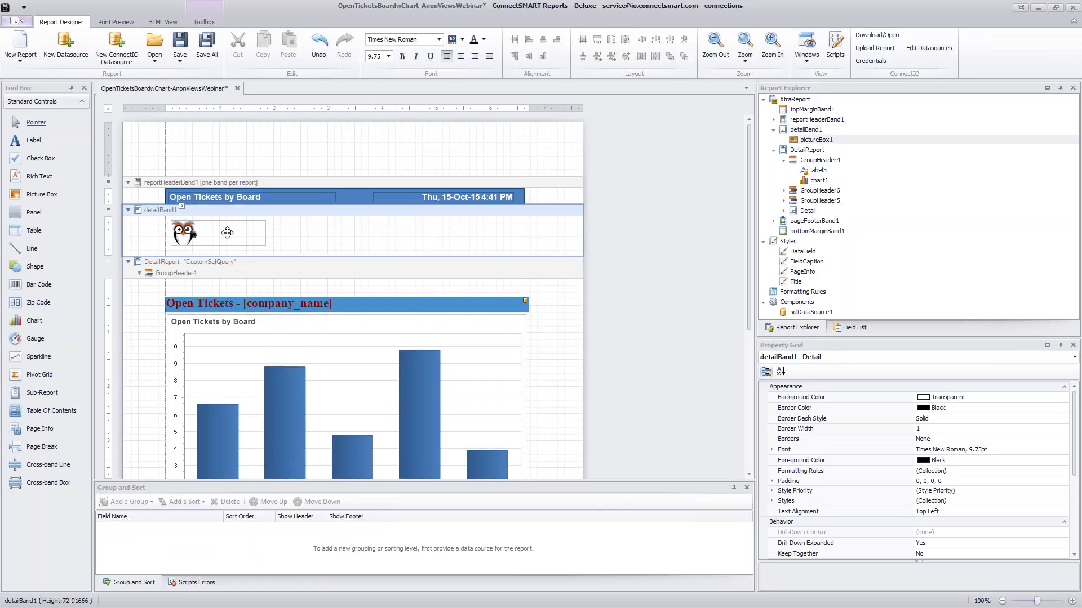
{"action": "left_click_drag", "start_coordinate": [269, 249], "coordinate": [219, 247]}
{"action": "left_click", "coordinate": [289, 235]}
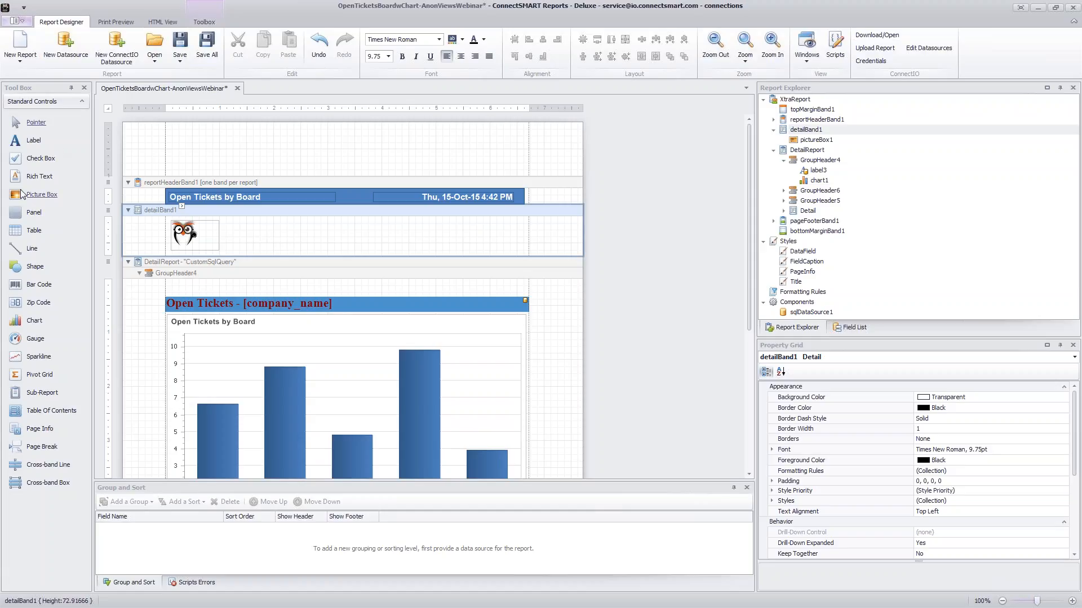
Add a label about 328 by 47 beside the logo in detailBand1 with the text "ConnectSmart".
{"action": "left_click", "coordinate": [35, 143]}
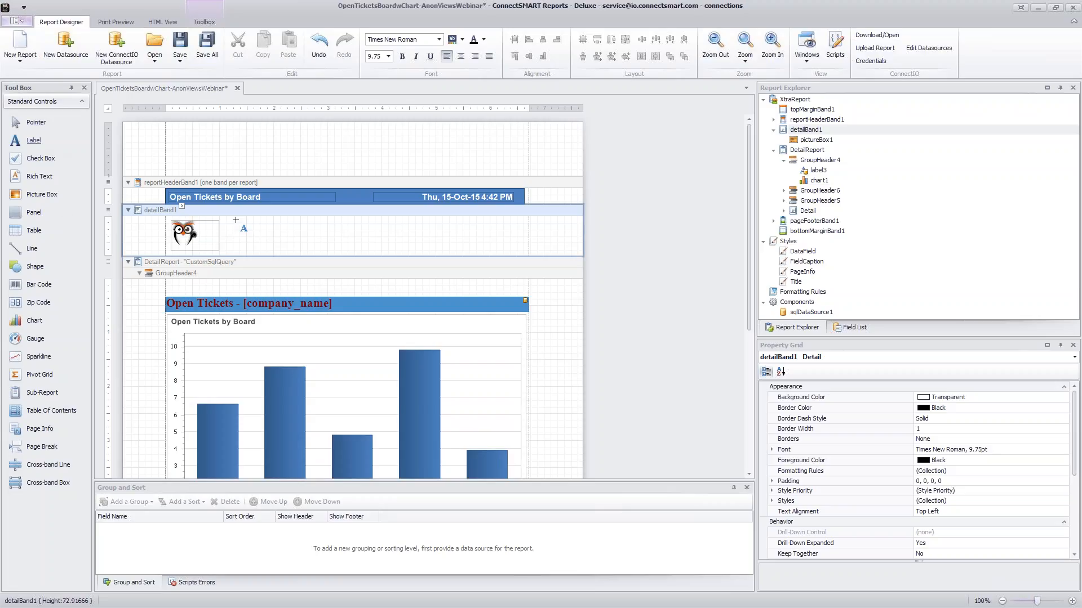
{"action": "left_click_drag", "start_coordinate": [235, 220], "coordinate": [416, 248]}
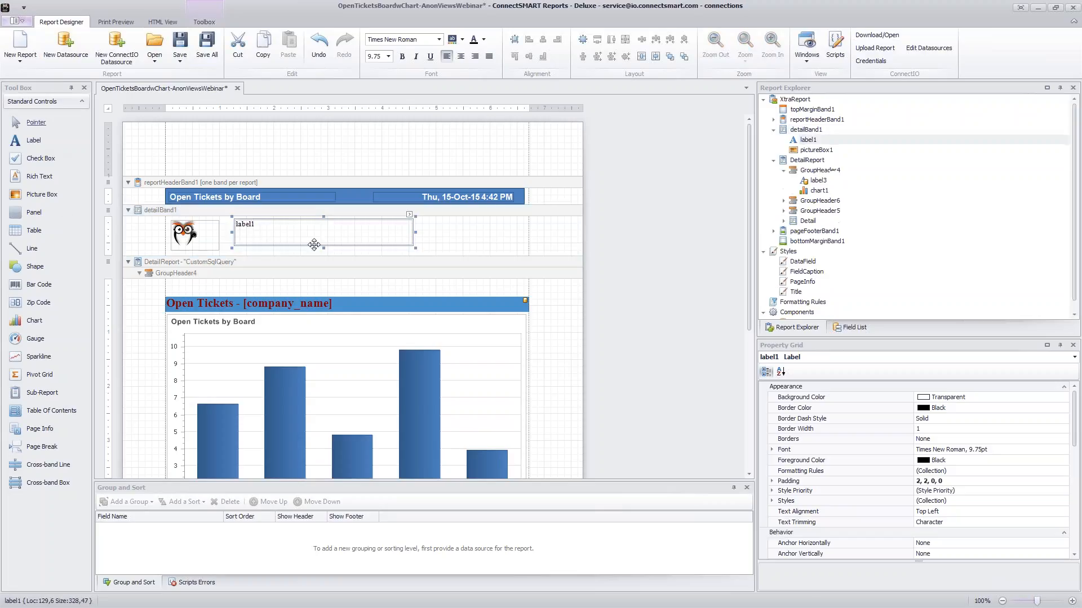
{"action": "double_click", "coordinate": [303, 233]}
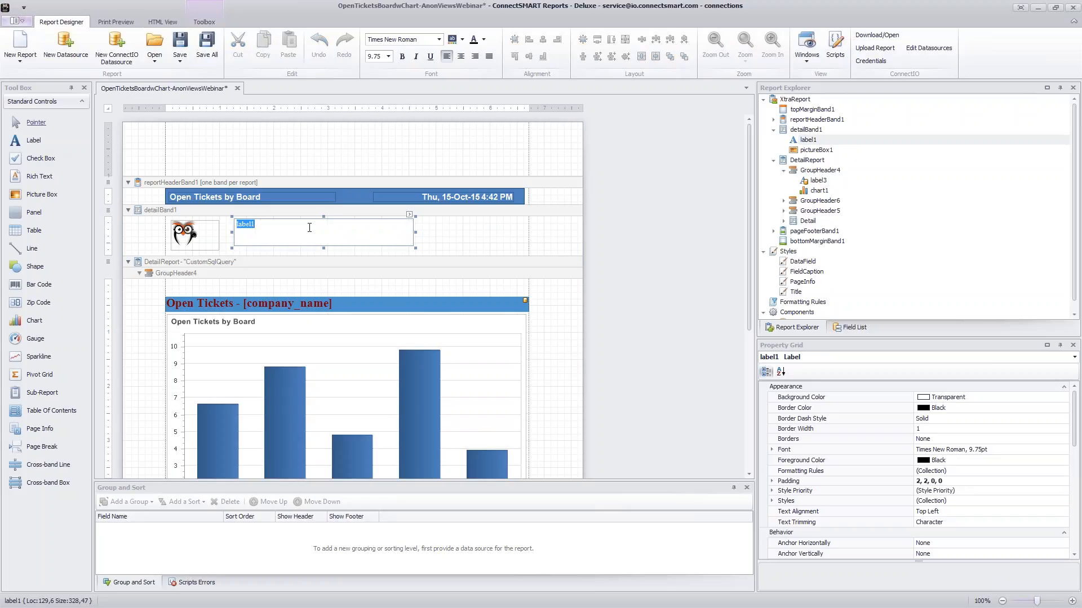
{"action": "type", "text": "ConnectSmart"}
Format the ConnectSmart label with font size 16 and the text colour SteelBlue.
{"action": "left_click_drag", "start_coordinate": [294, 227], "coordinate": [235, 223]}
{"action": "left_click", "coordinate": [388, 56]}
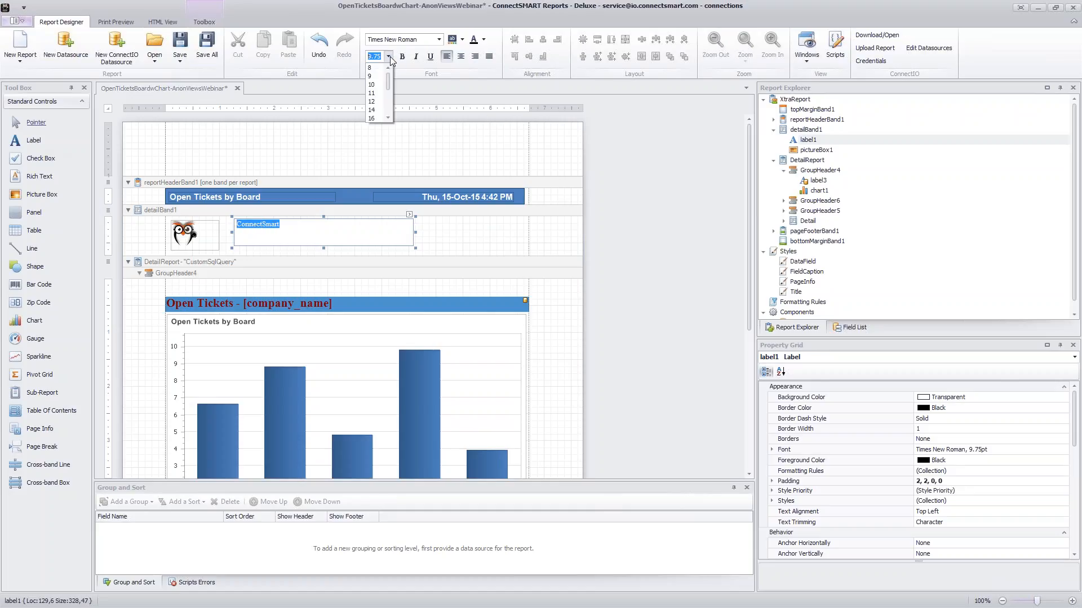
{"action": "left_click", "coordinate": [381, 119]}
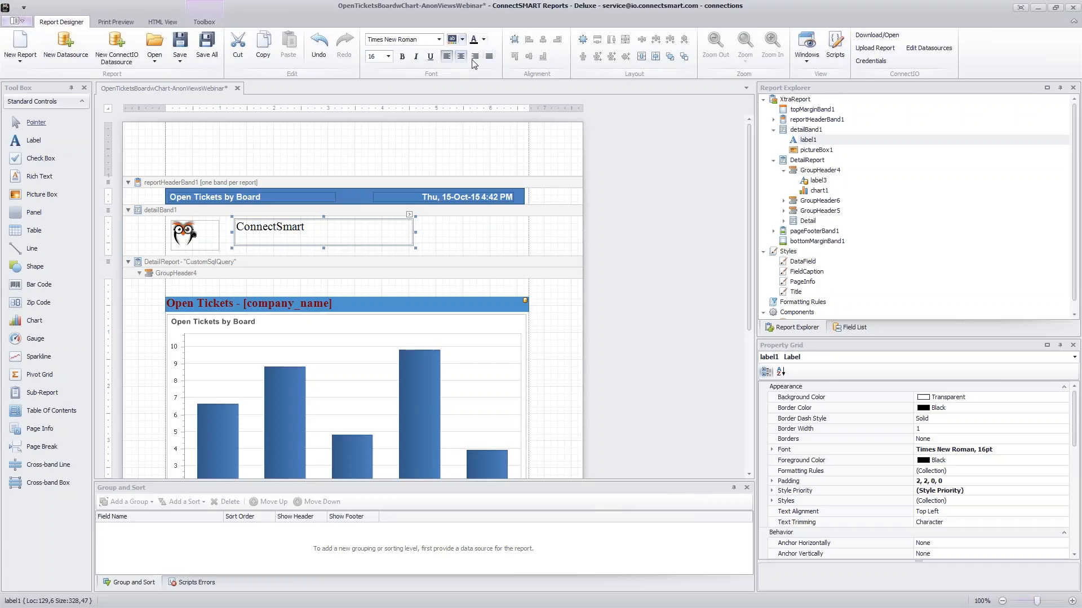
{"action": "left_click", "coordinate": [486, 40]}
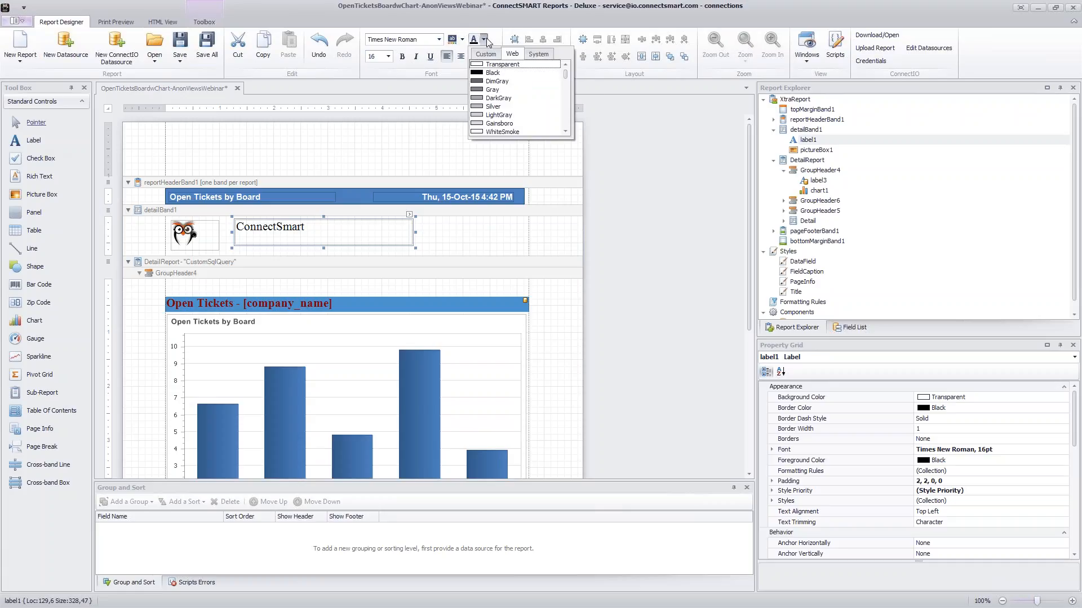
{"action": "scroll", "coordinate": [496, 104], "scroll_direction": "down", "scroll_amount": 9}
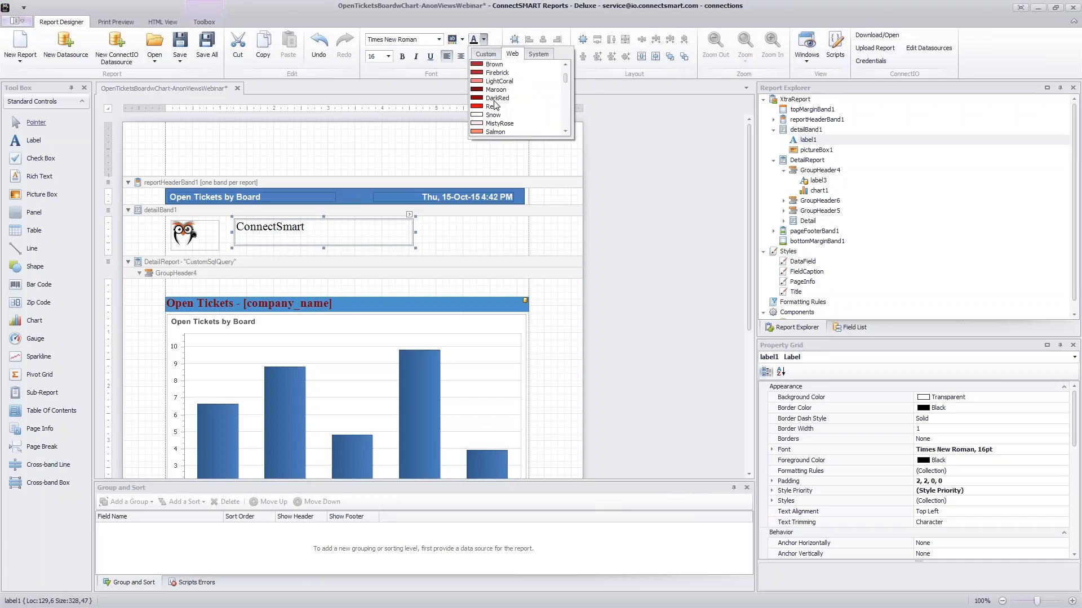
{"action": "scroll", "coordinate": [492, 109], "scroll_direction": "down", "scroll_amount": 15}
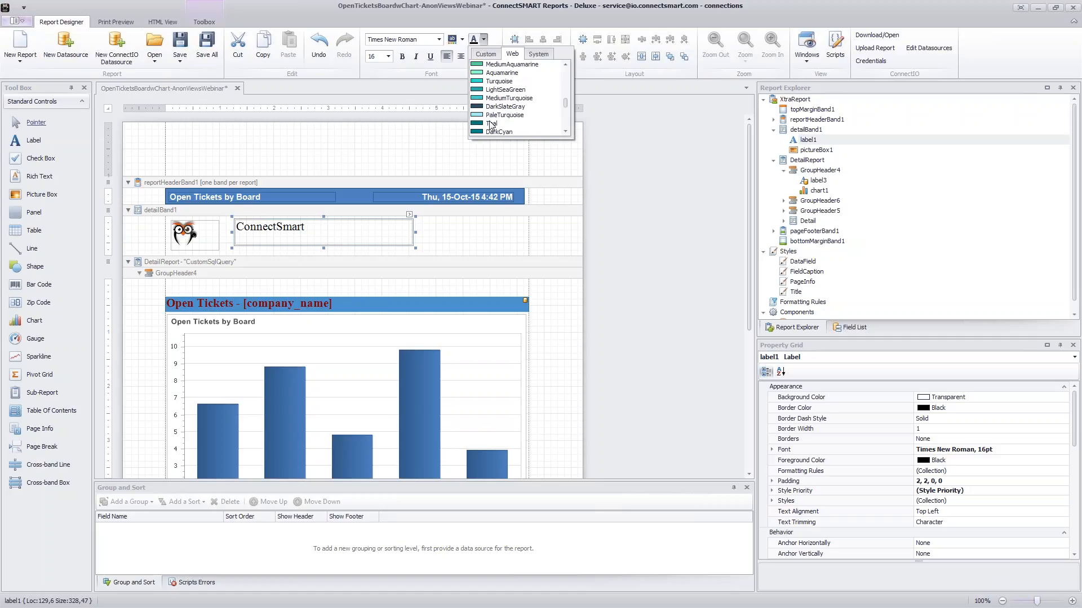
{"action": "scroll", "coordinate": [492, 130], "scroll_direction": "down", "scroll_amount": 3}
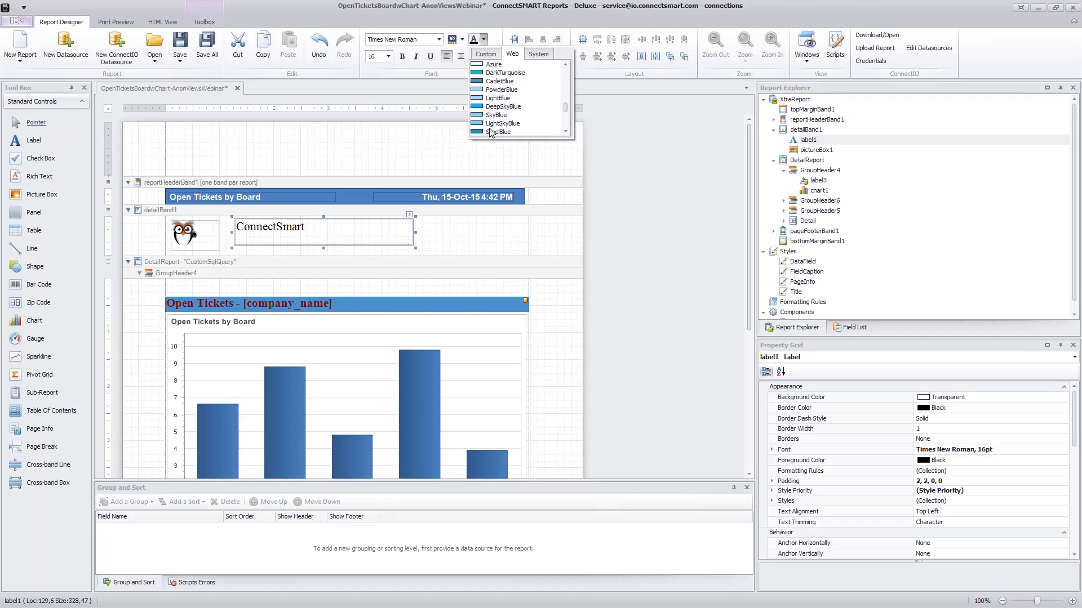
{"action": "left_click", "coordinate": [493, 132]}
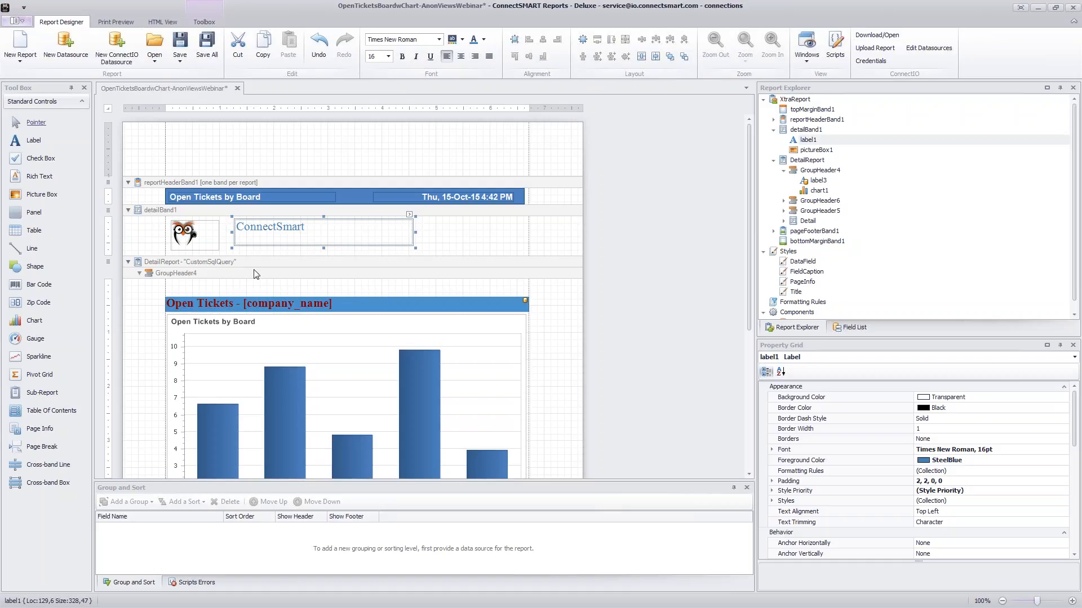
{"action": "left_click", "coordinate": [619, 276]}
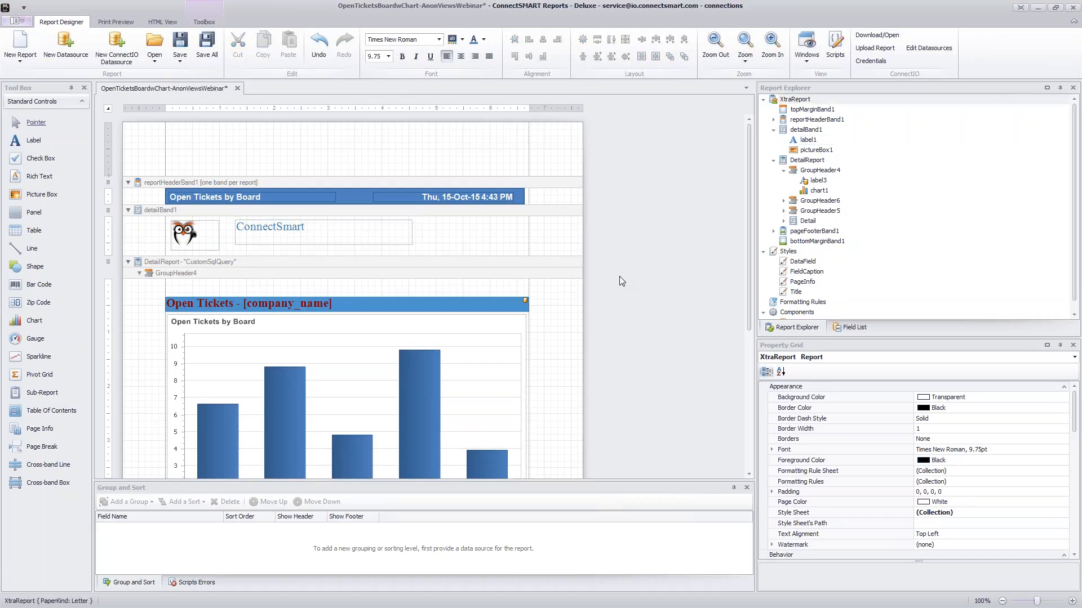
Examine the GroupHeader4 band's properties in alphabetical order and its group header task options, such as page break and keep together.
{"action": "scroll", "coordinate": [619, 276], "scroll_direction": "down", "scroll_amount": 2}
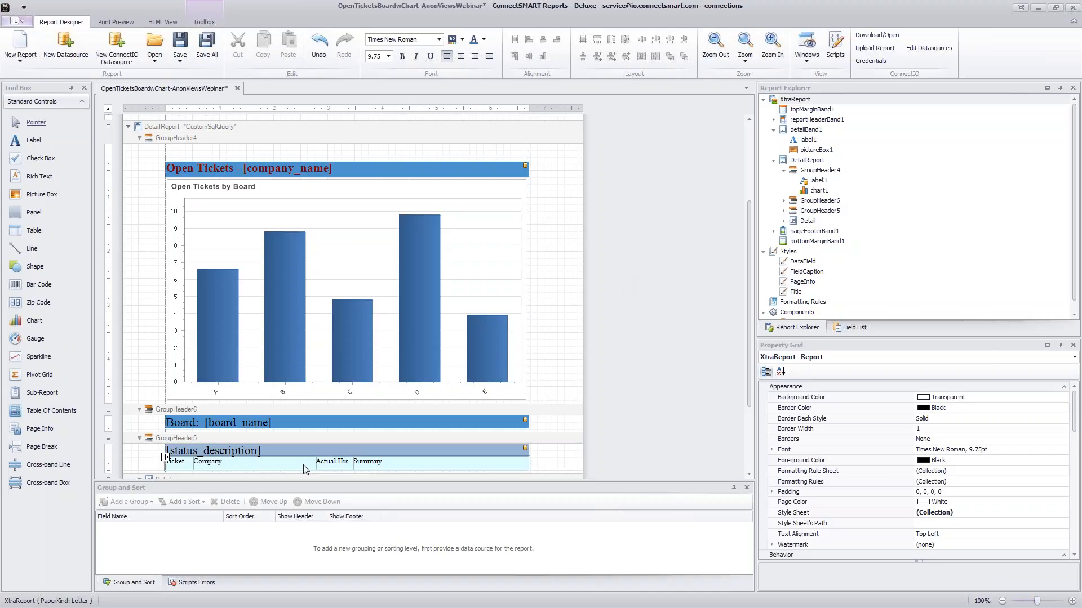
{"action": "left_click", "coordinate": [195, 145]}
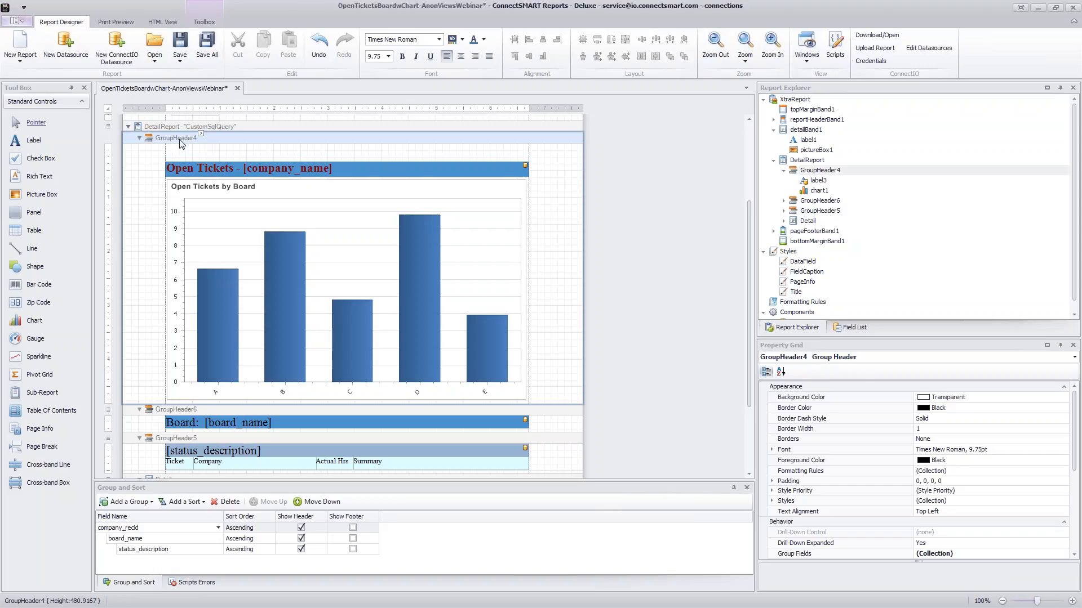
{"action": "left_click", "coordinate": [781, 373]}
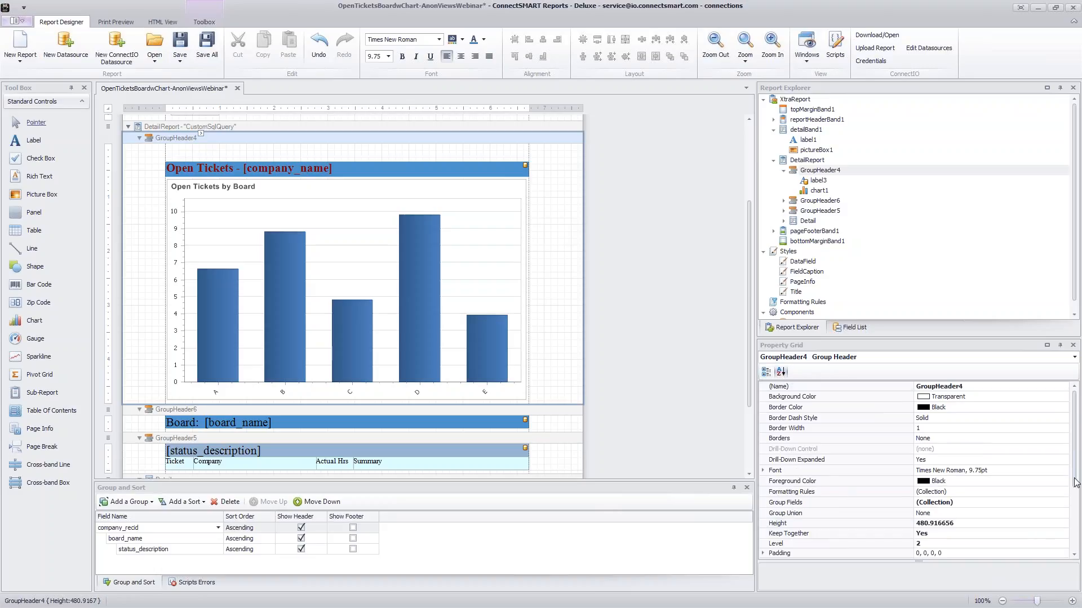
{"action": "scroll", "coordinate": [1076, 414], "scroll_direction": "down", "scroll_amount": 4}
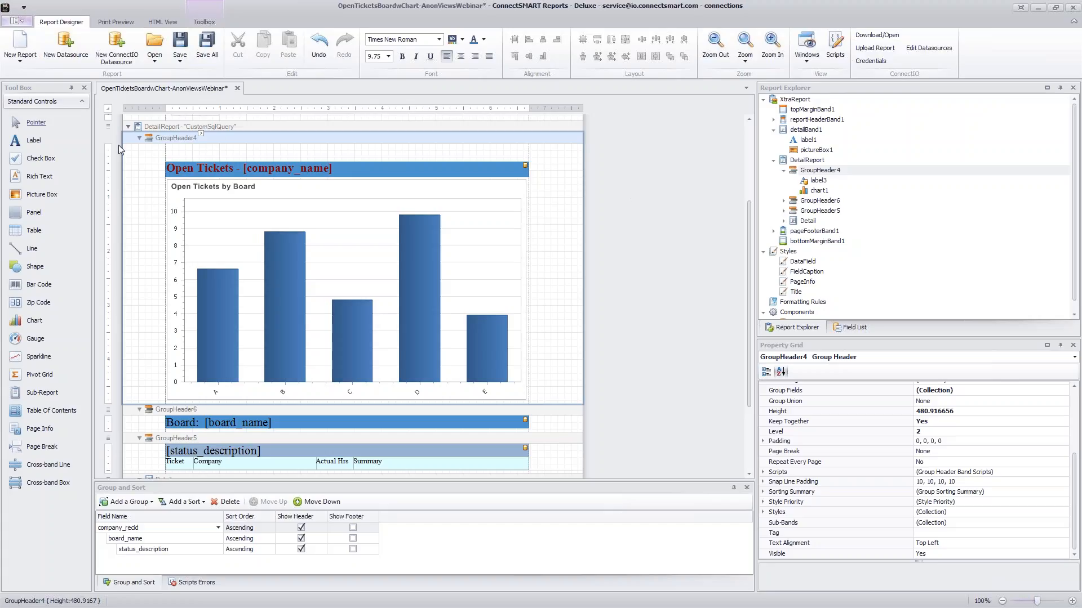
{"action": "left_click", "coordinate": [202, 134]}
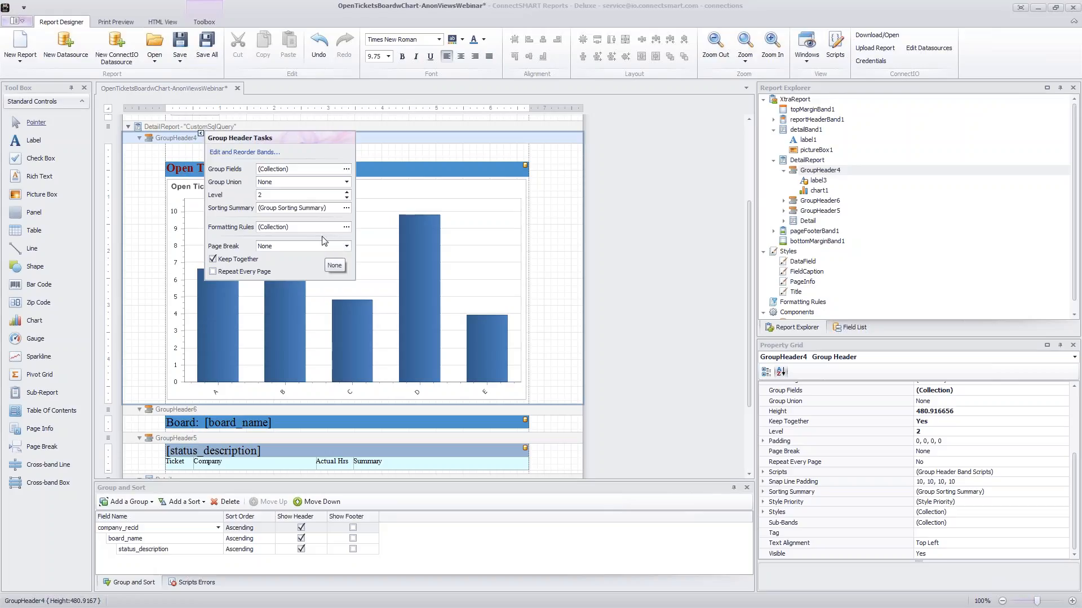
{"action": "left_click", "coordinate": [201, 134]}
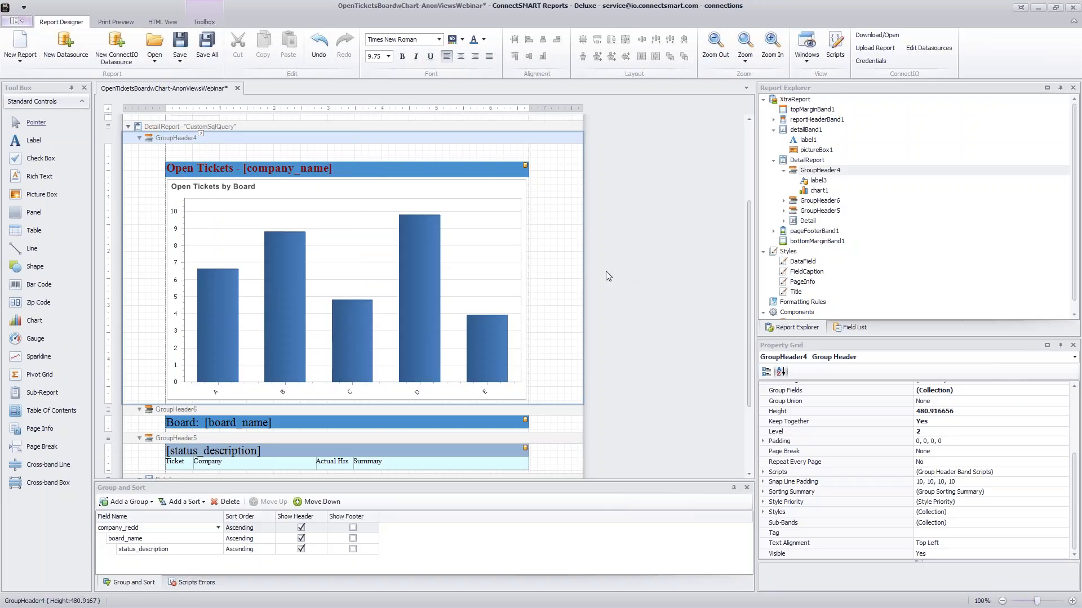
{"action": "left_click", "coordinate": [655, 235]}
Change the report header title to "Open Tickets by Company and Board".
{"action": "scroll", "coordinate": [654, 235], "scroll_direction": "up", "scroll_amount": 3}
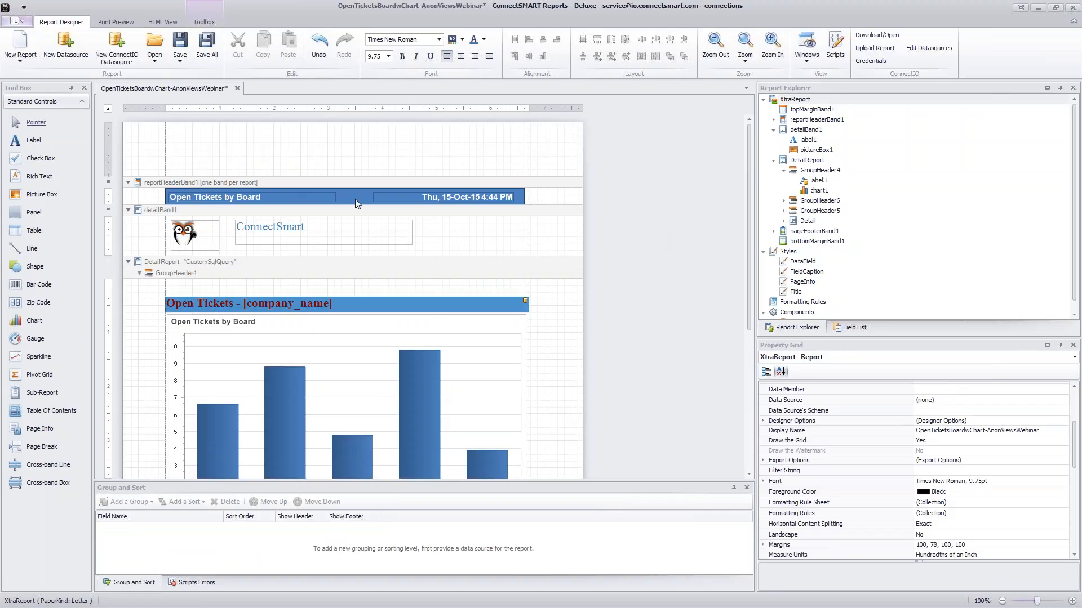
{"action": "left_click", "coordinate": [309, 197]}
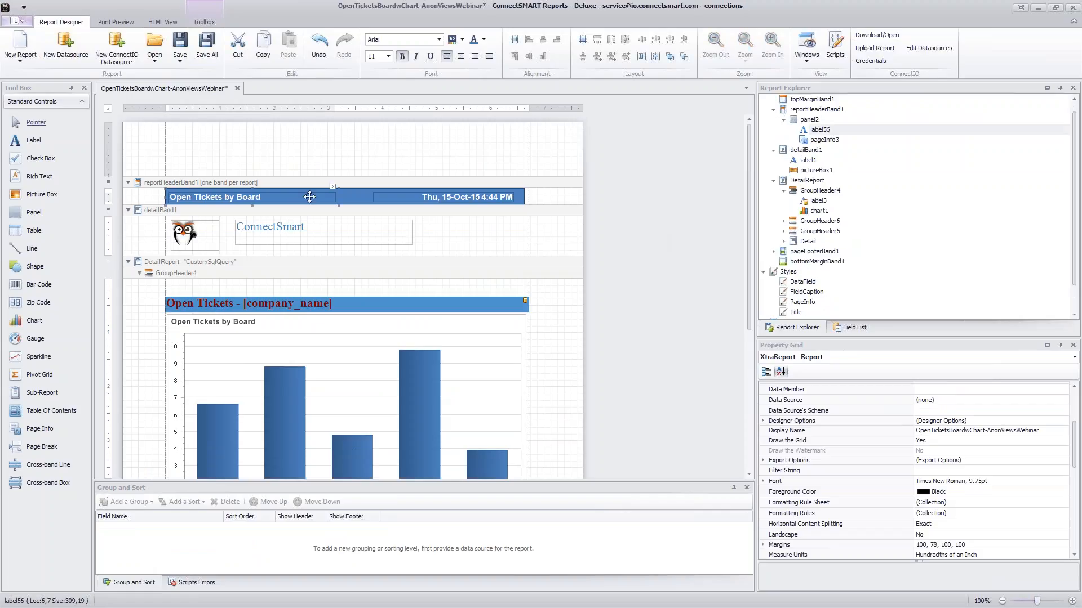
{"action": "double_click", "coordinate": [251, 196]}
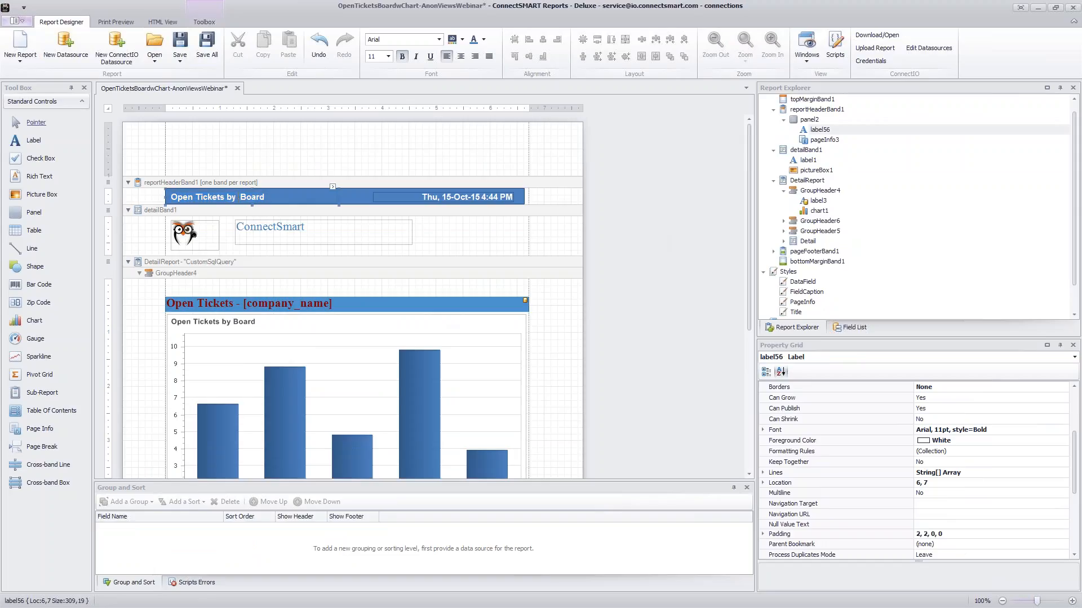
{"action": "type", "text": "Company and"}
{"action": "left_click", "coordinate": [362, 195]}
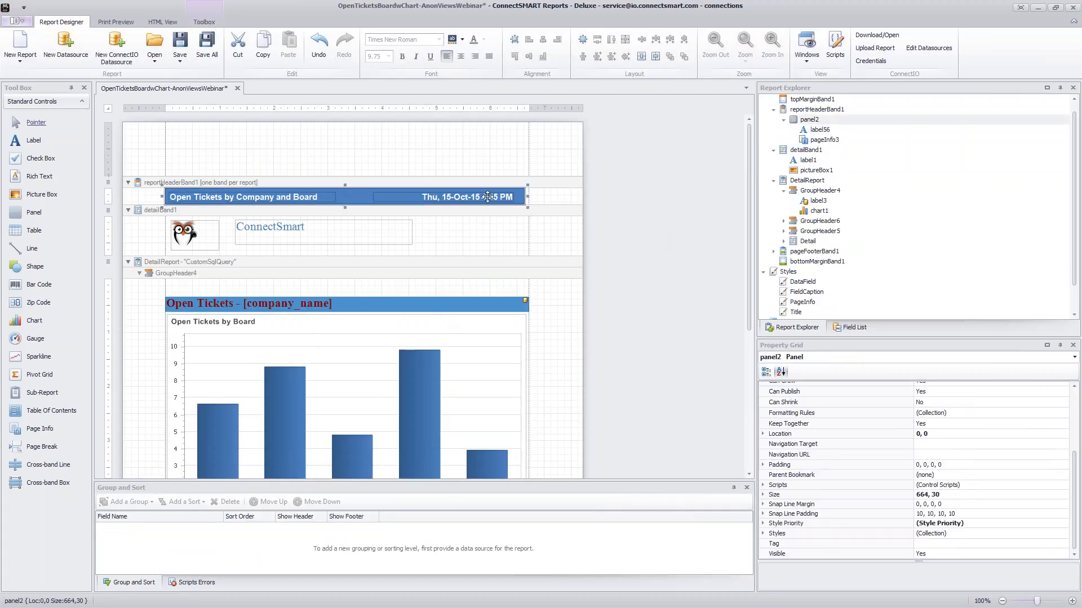
Examine the report header date's page information options and its DateTime, Number and Currency format string categories.
{"action": "left_click", "coordinate": [442, 197]}
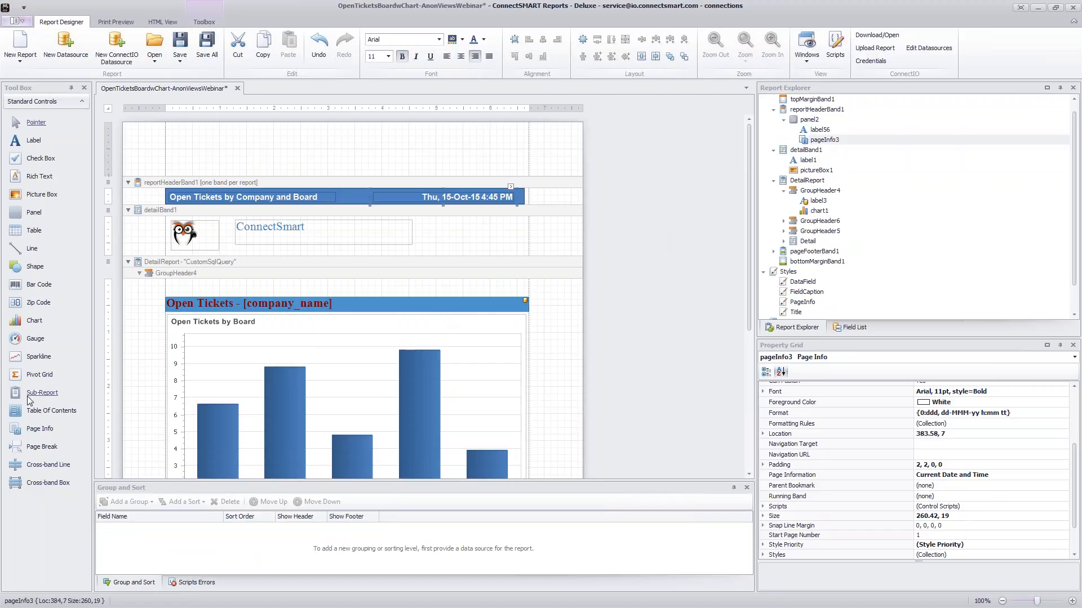
{"action": "left_click", "coordinate": [510, 187]}
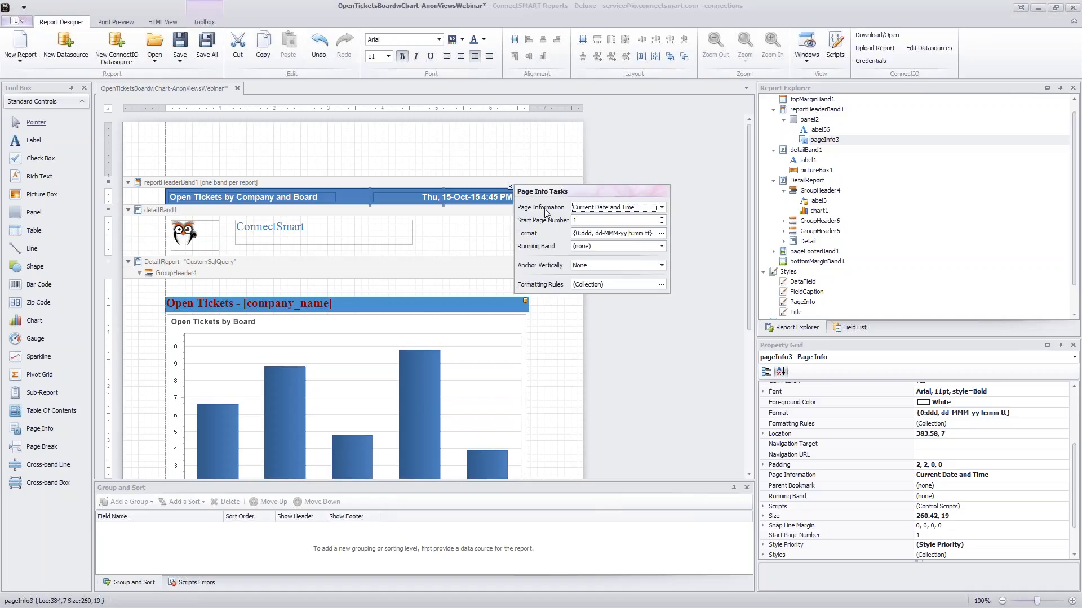
{"action": "left_click", "coordinate": [663, 207]}
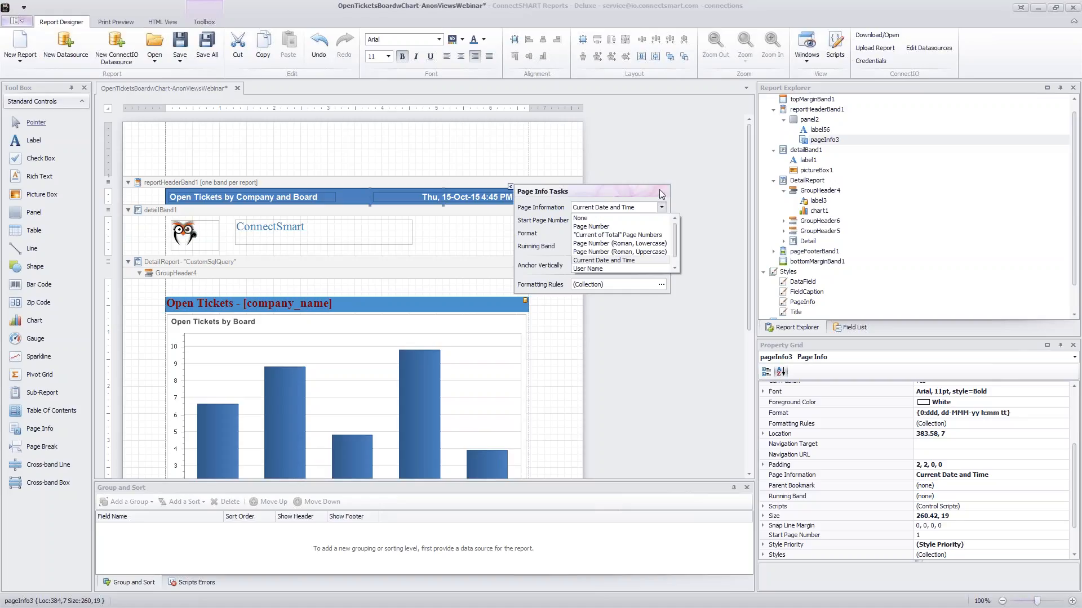
{"action": "left_click", "coordinate": [662, 193]}
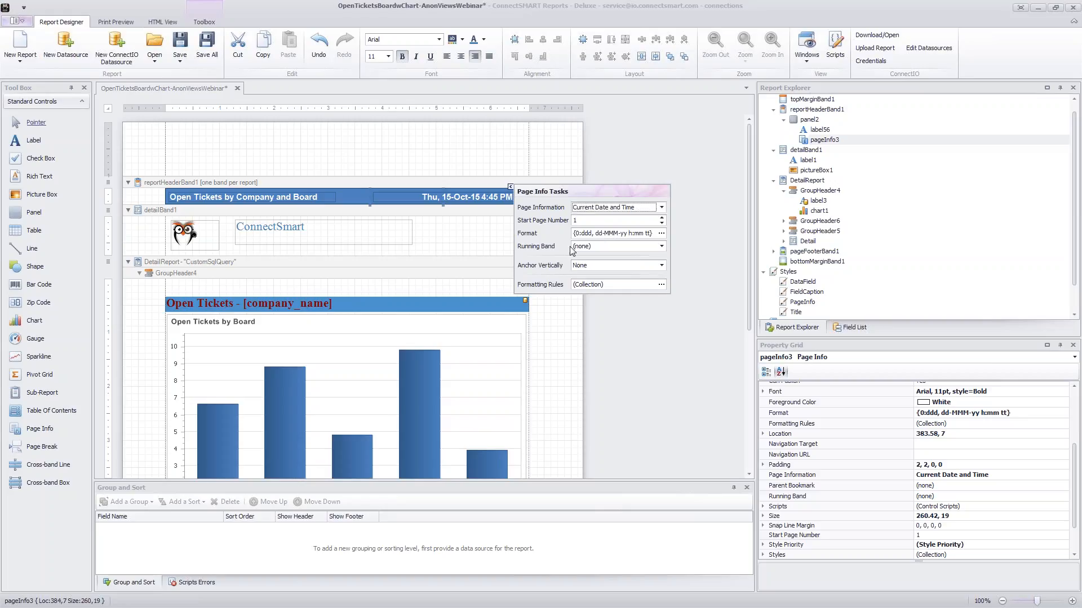
{"action": "left_click", "coordinate": [661, 234]}
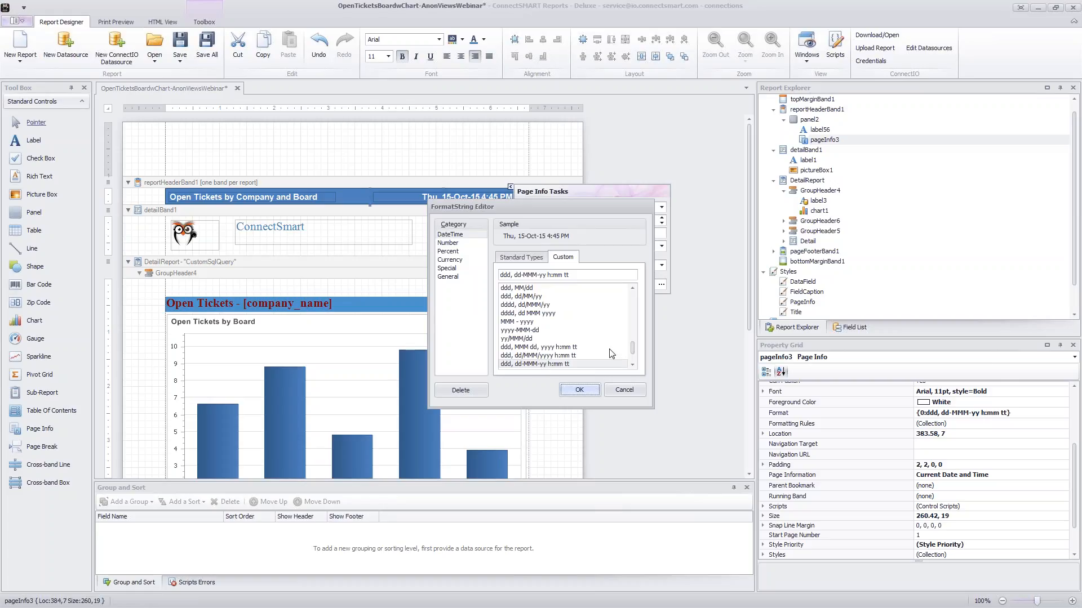
{"action": "left_click", "coordinate": [457, 243]}
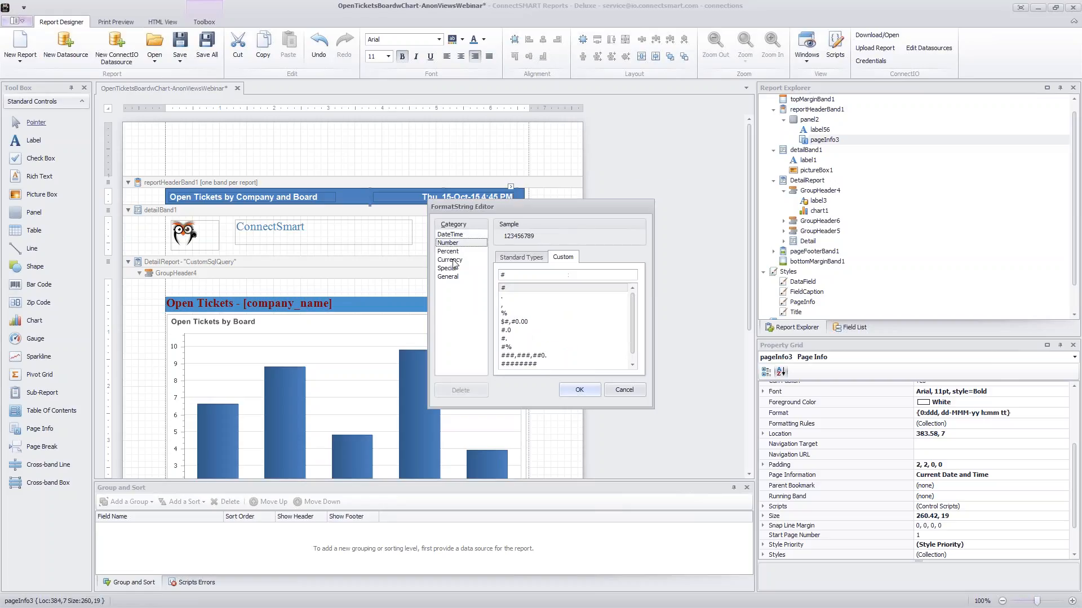
{"action": "left_click", "coordinate": [450, 261]}
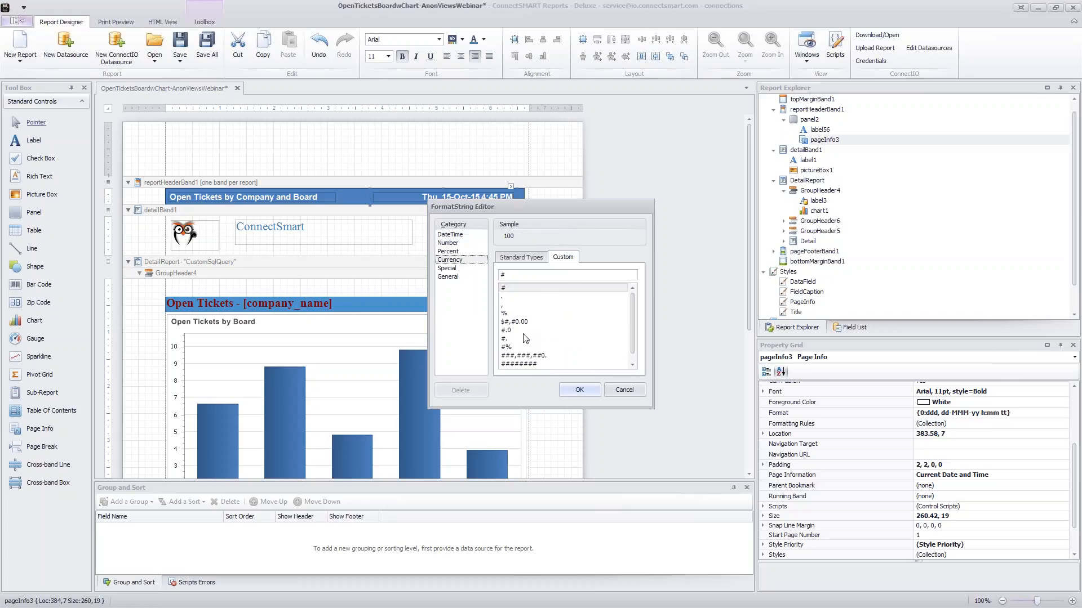
{"action": "left_click", "coordinate": [623, 390]}
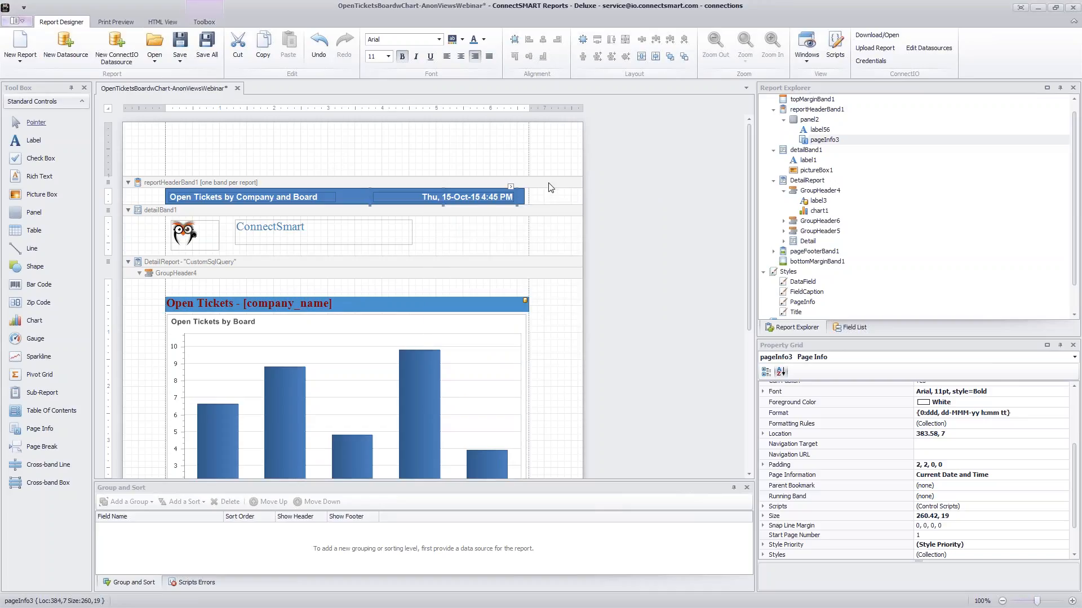
Examine the page number field's page info settings in pageFooterBand1 and the prefix and suffix of its format string.
{"action": "left_click", "coordinate": [573, 339]}
{"action": "scroll", "coordinate": [573, 338], "scroll_direction": "down", "scroll_amount": 4}
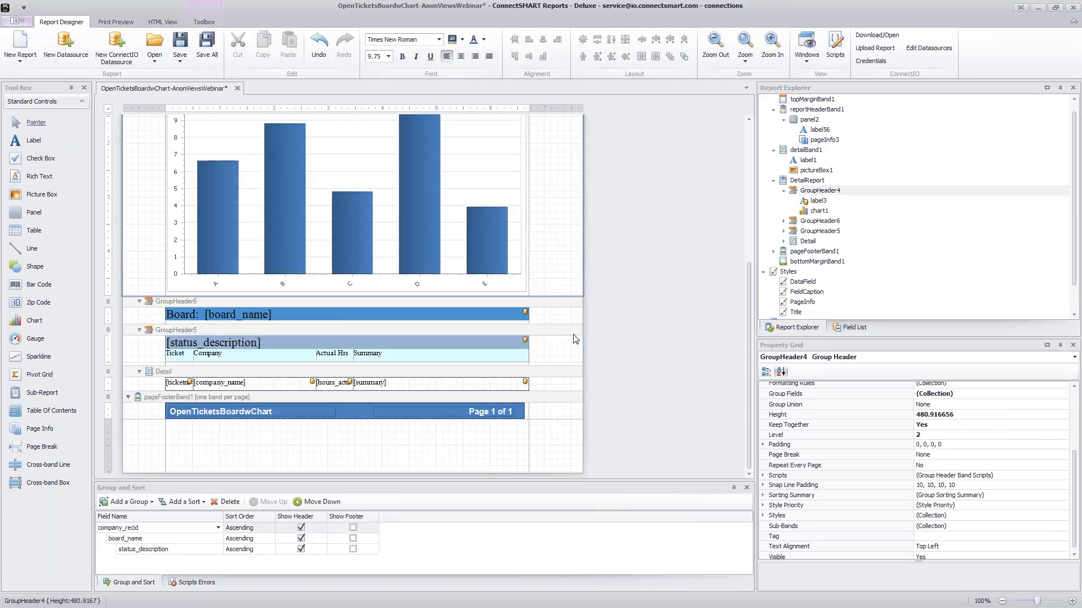
{"action": "left_click", "coordinate": [499, 412]}
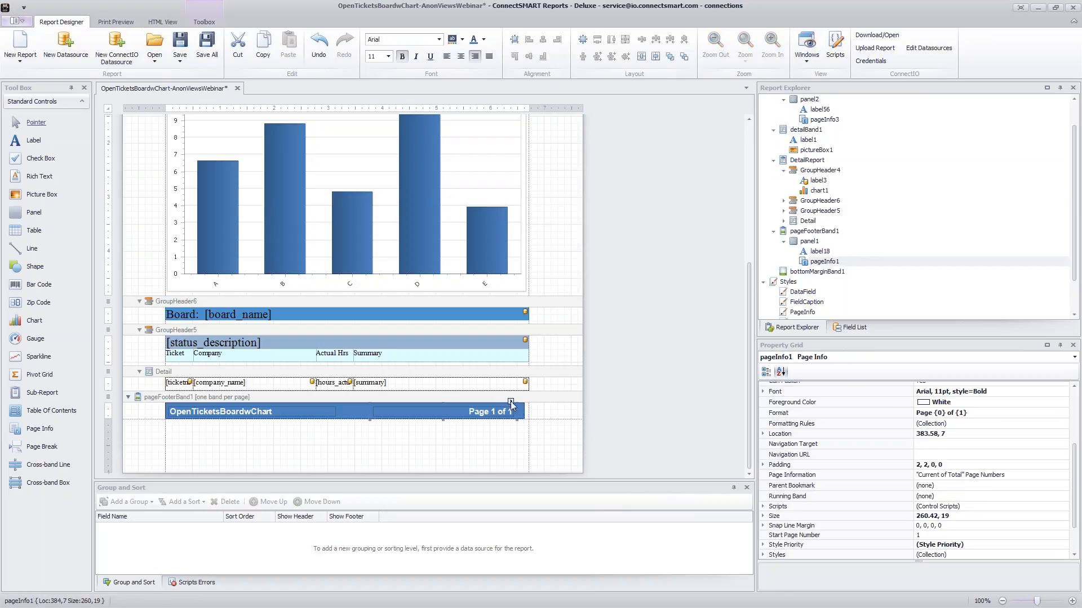
{"action": "left_click", "coordinate": [511, 403]}
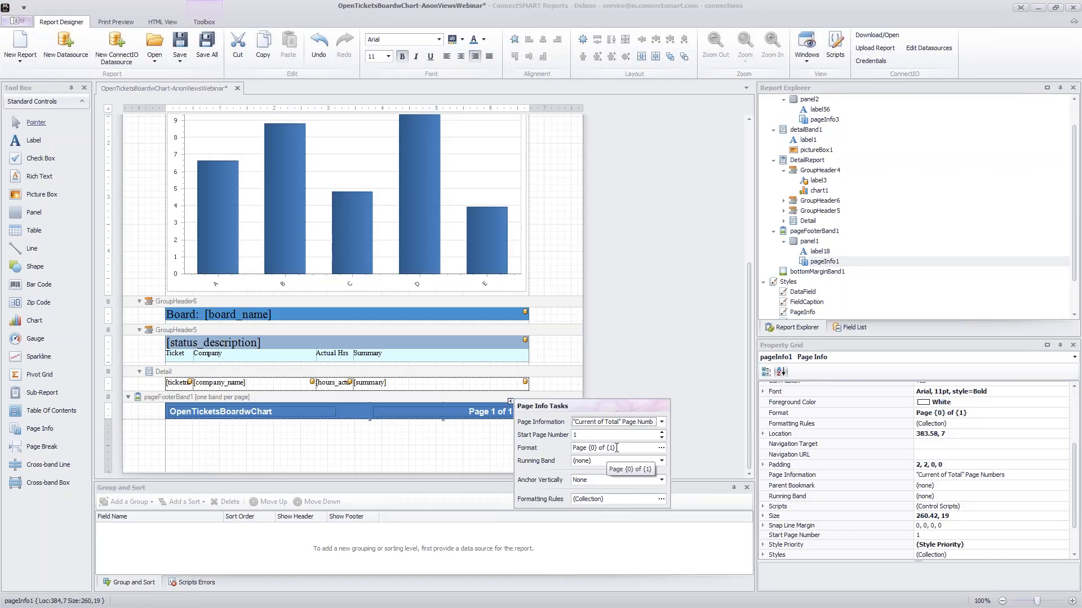
{"action": "left_click", "coordinate": [661, 448]}
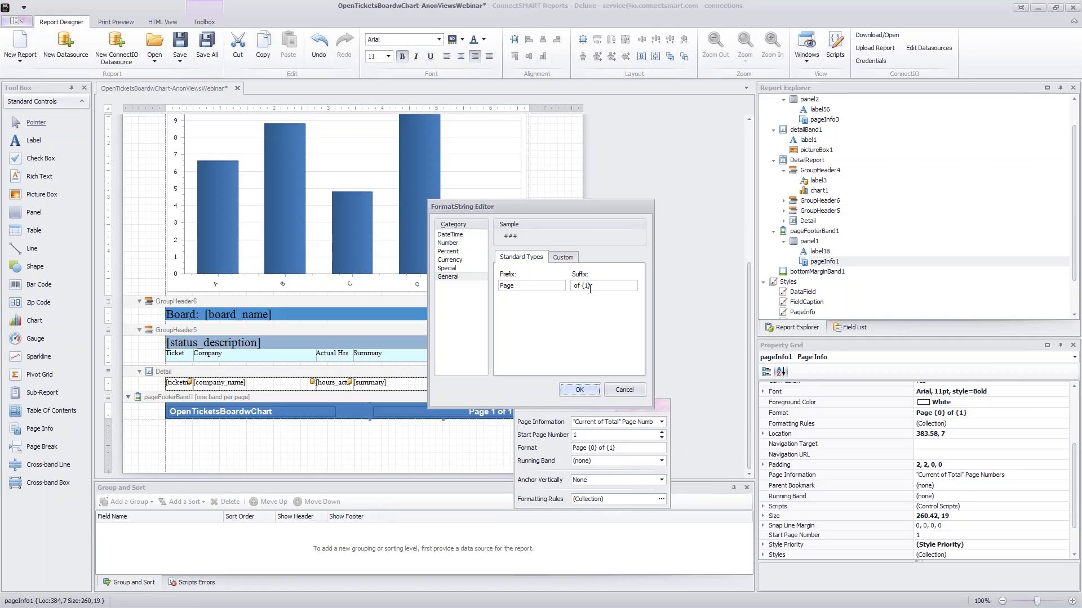
{"action": "left_click", "coordinate": [624, 390]}
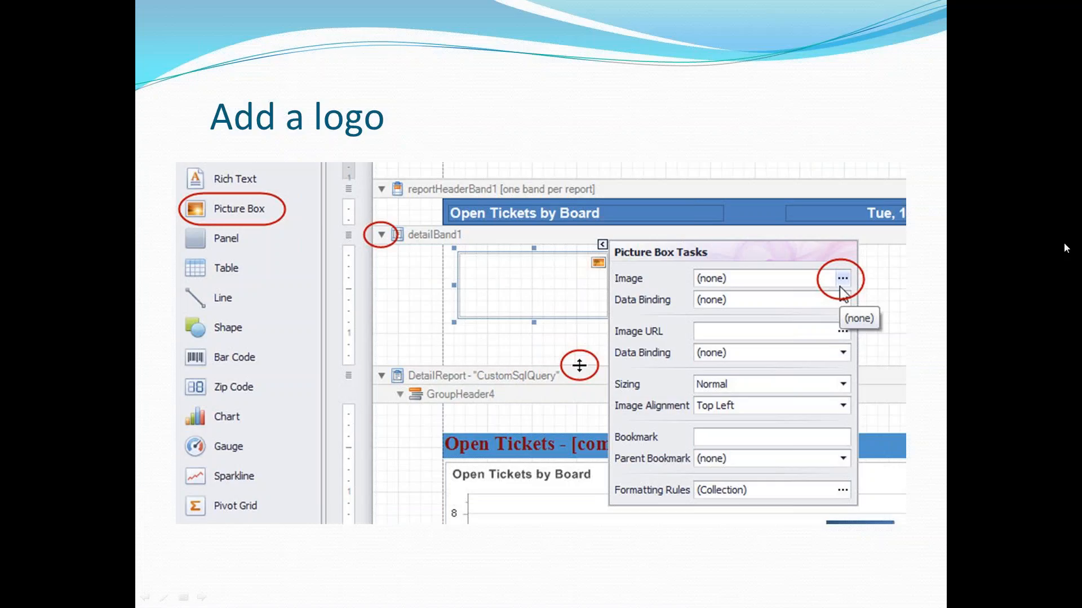
{"action": "left_click", "coordinate": [593, 323]}
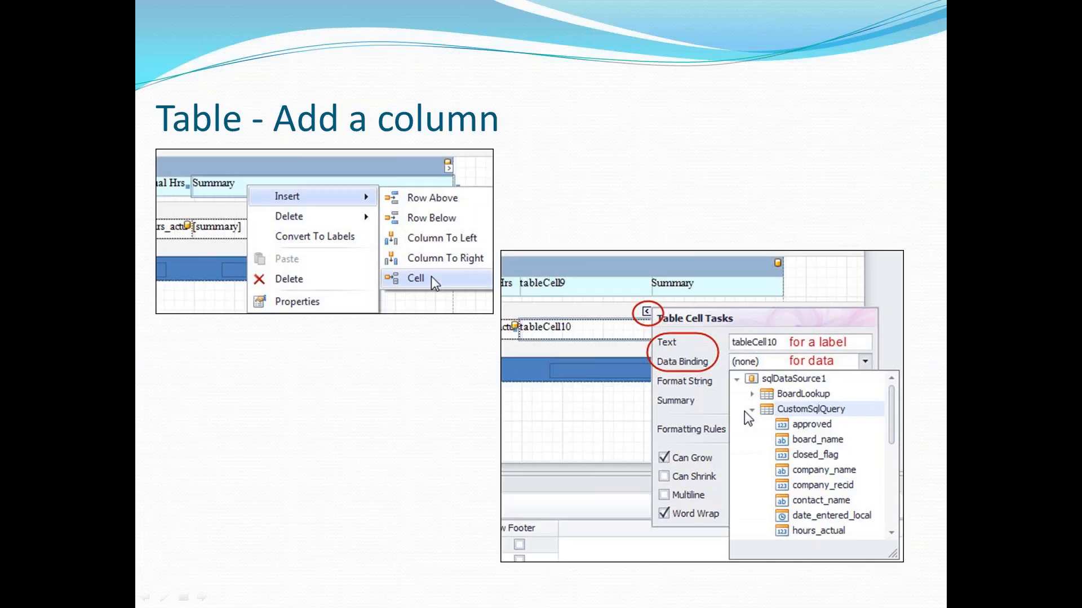
{"action": "key", "text": "alt+Tab"}
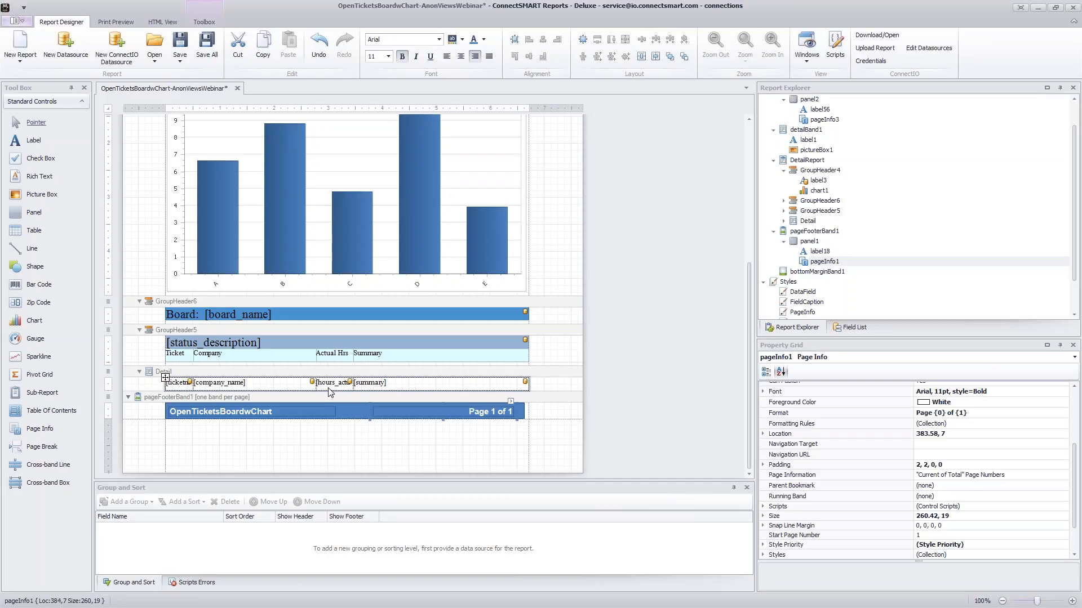
Insert a new cell at the [summary] cell in the Detail band's table row.
{"action": "left_click", "coordinate": [390, 386]}
{"action": "right_click", "coordinate": [391, 387]}
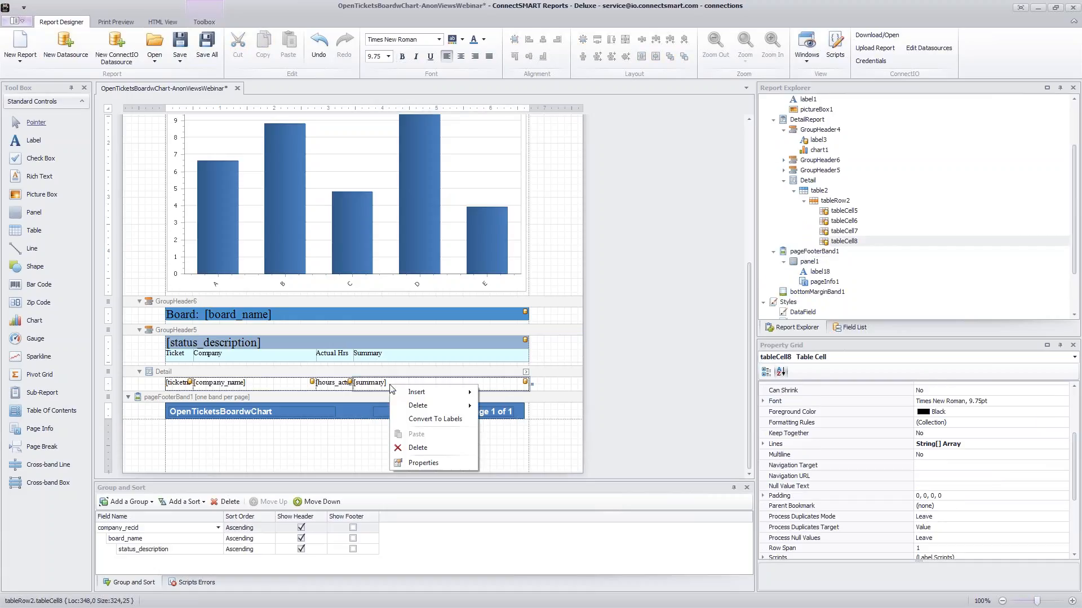
{"action": "mouse_move", "coordinate": [434, 392]}
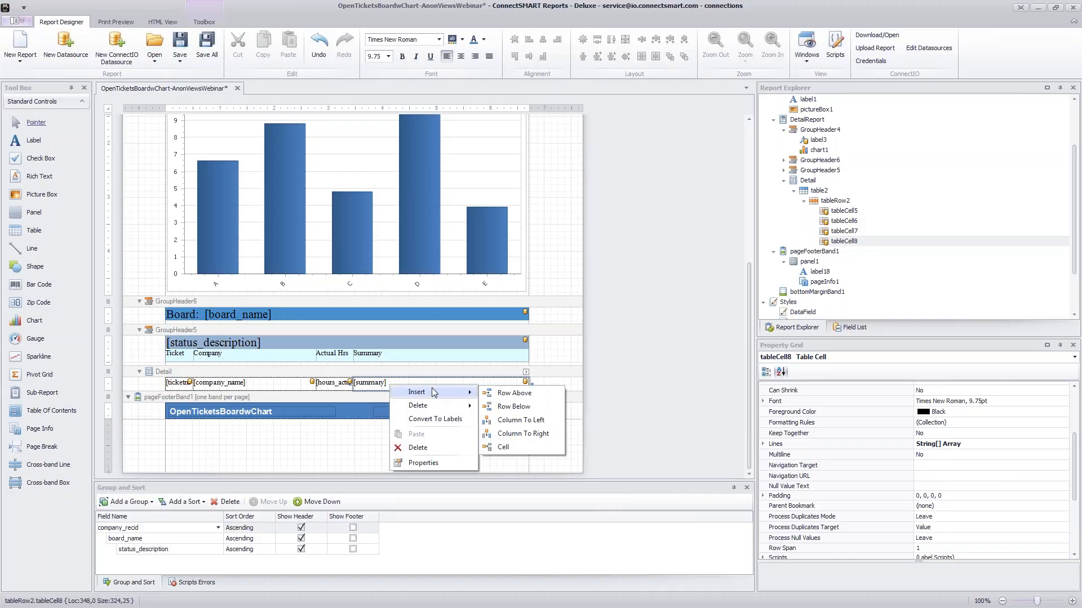
{"action": "left_click", "coordinate": [503, 447]}
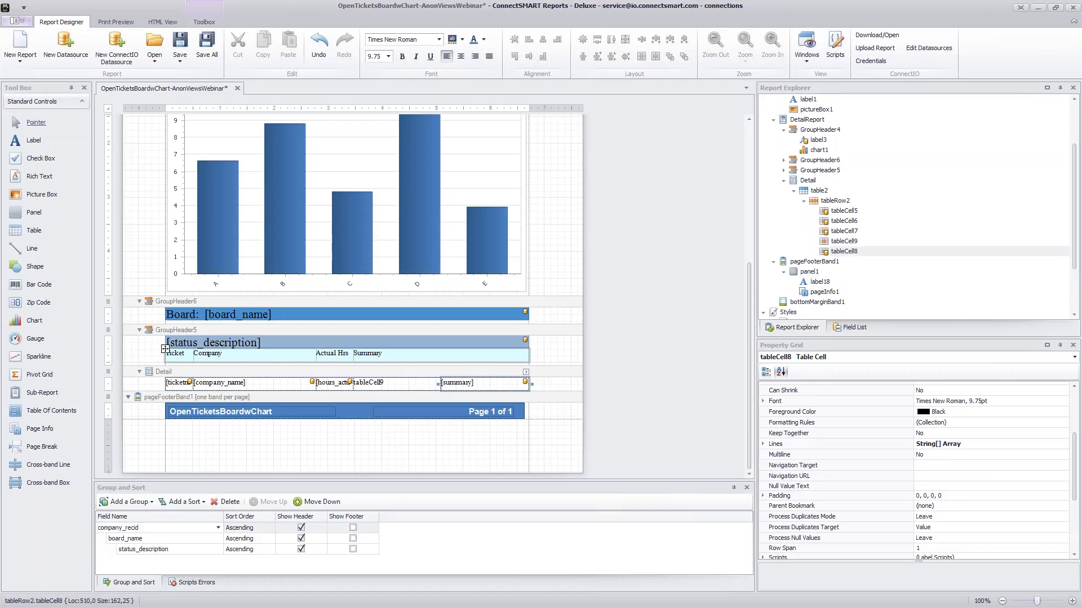
Insert a matching cell at the Summary heading in the GroupHeader5 table row.
{"action": "left_click", "coordinate": [387, 360]}
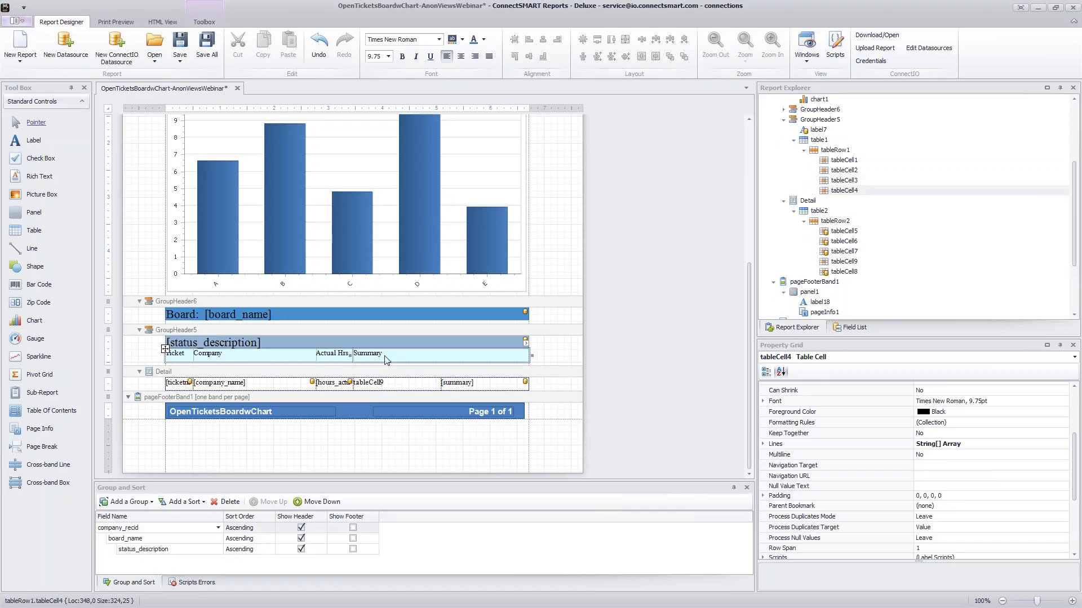
{"action": "right_click", "coordinate": [386, 359]}
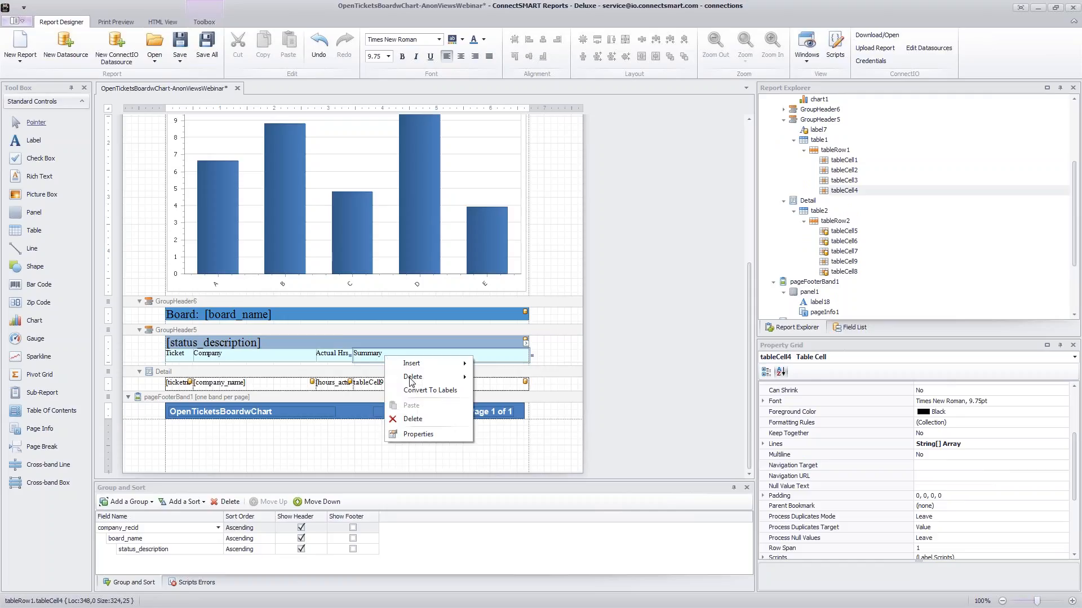
{"action": "mouse_move", "coordinate": [434, 363]}
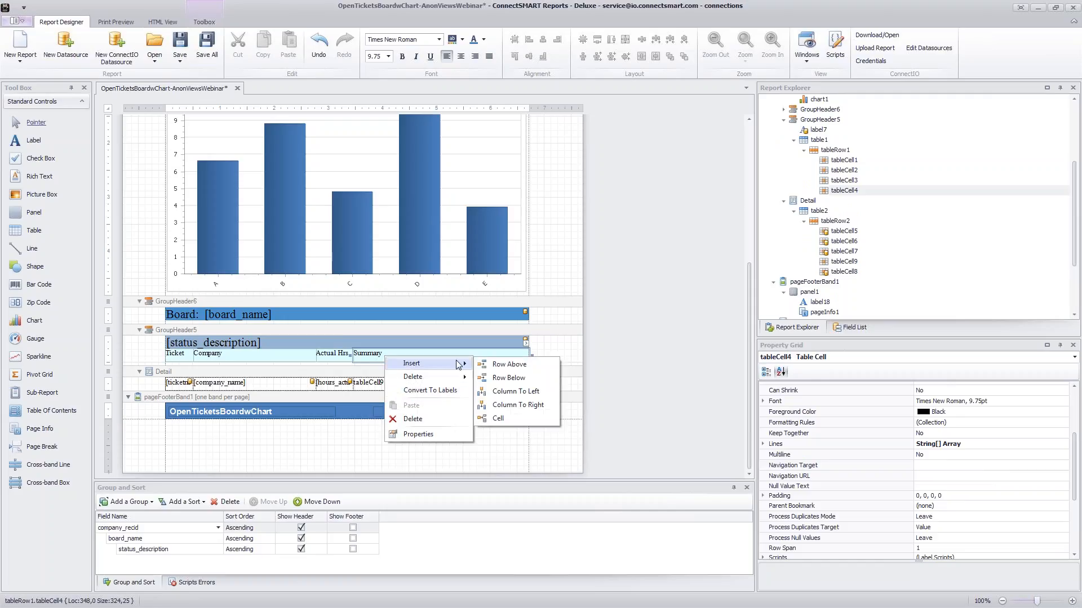
{"action": "left_click", "coordinate": [498, 418]}
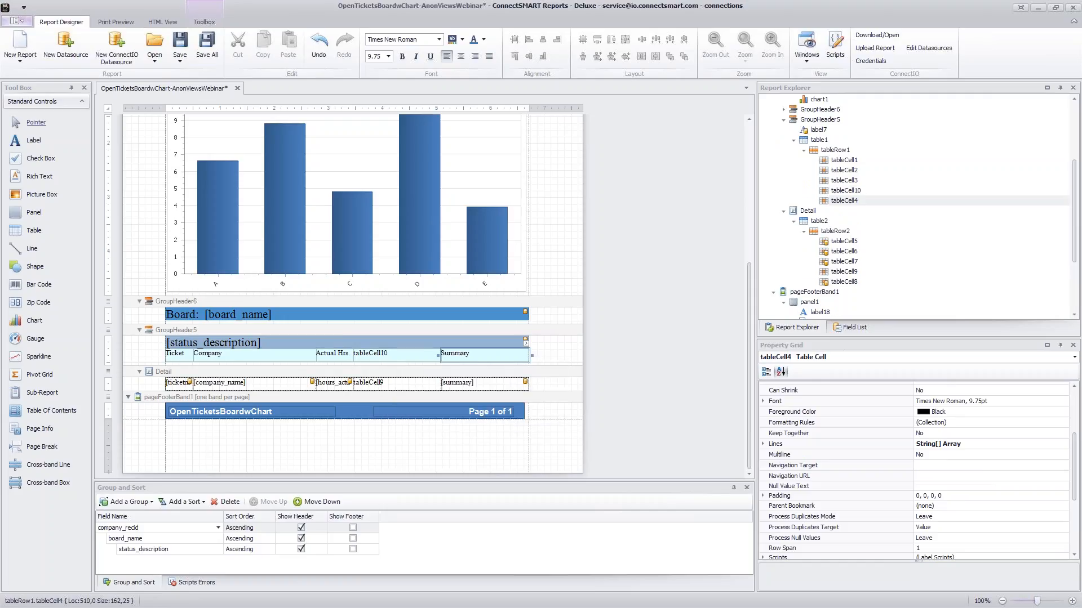
Set the text of the new heading cell between Actual Hrs and Summary to "Source".
{"action": "left_click", "coordinate": [392, 353]}
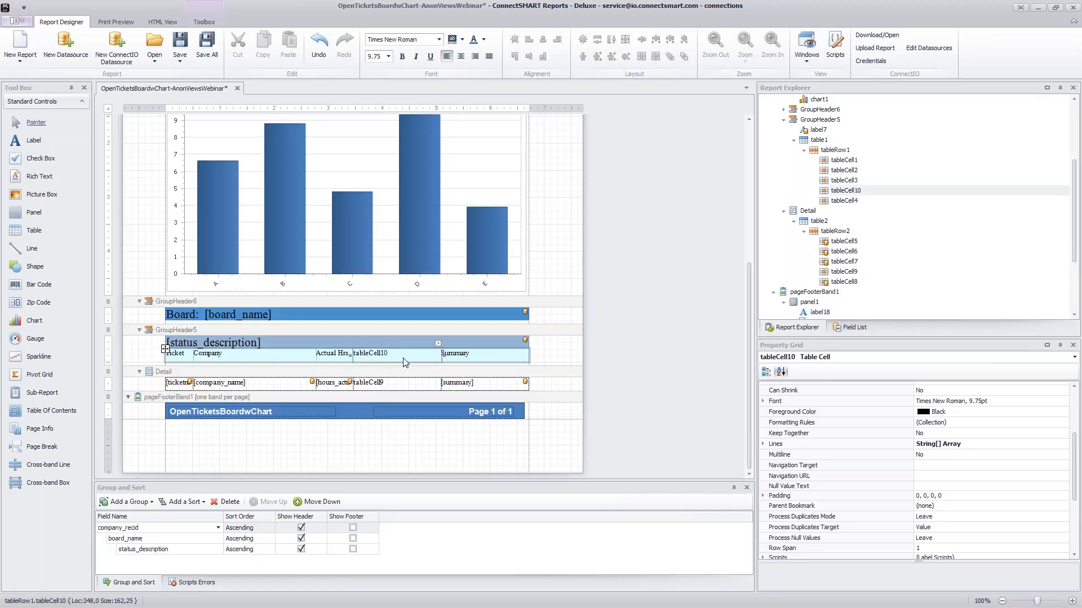
{"action": "left_click", "coordinate": [438, 343]}
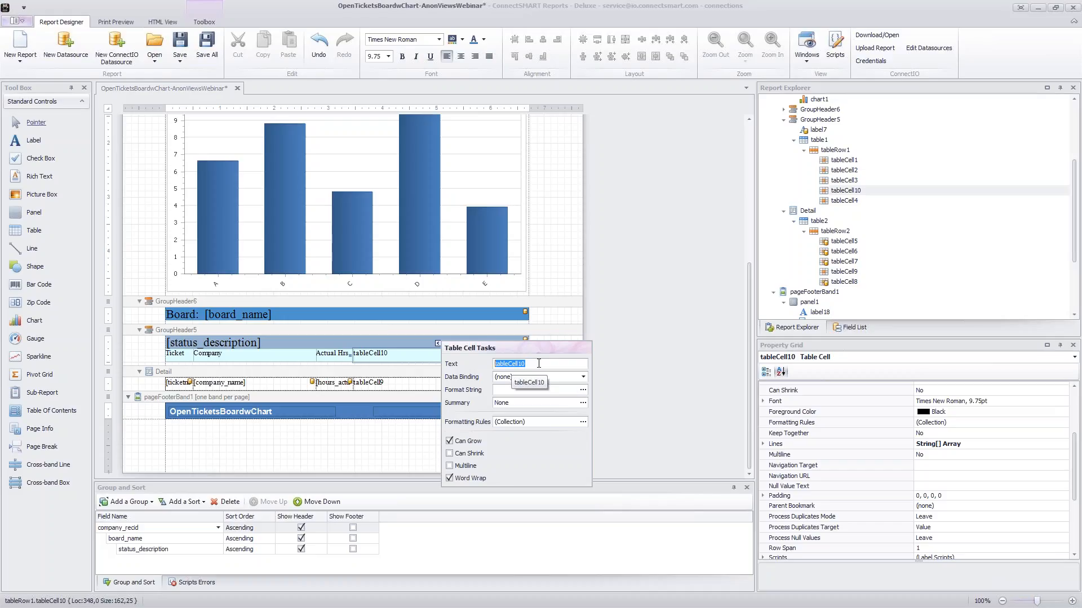
{"action": "type", "text": "Source"}
{"action": "left_click", "coordinate": [410, 363]}
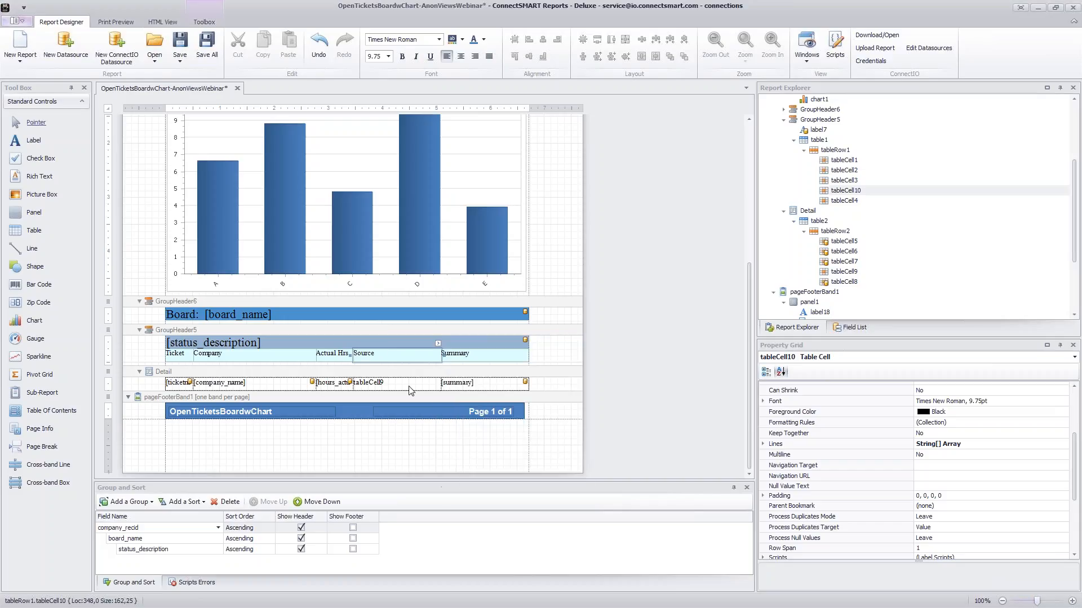
Clear the placeholder text of the new Detail cell and bind it to the source field of CustomSqlQuery in sqlDataSource1.
{"action": "left_click", "coordinate": [409, 388]}
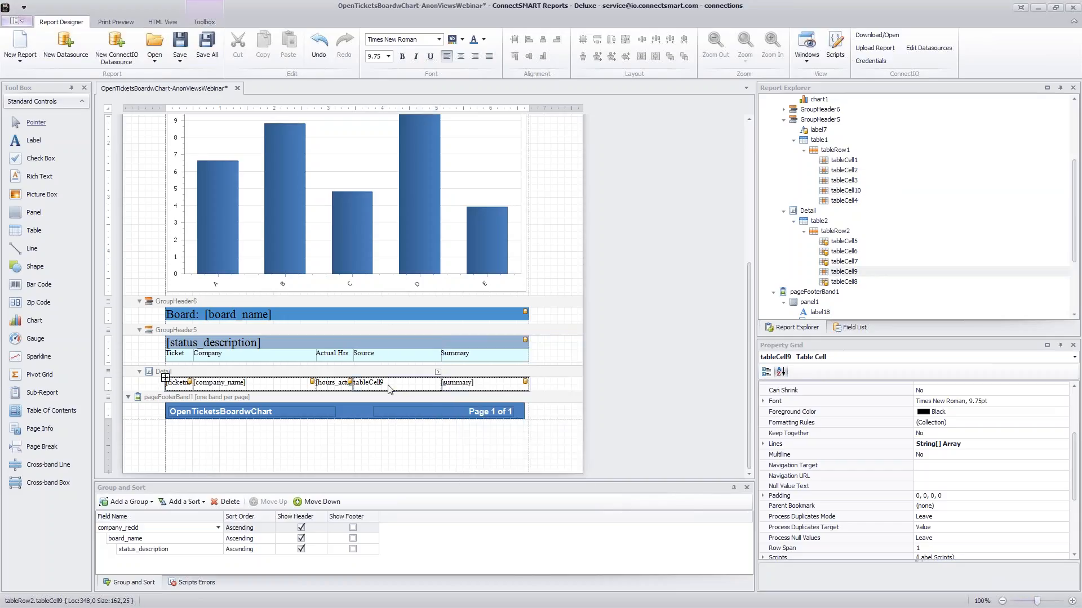
{"action": "left_click", "coordinate": [438, 372]}
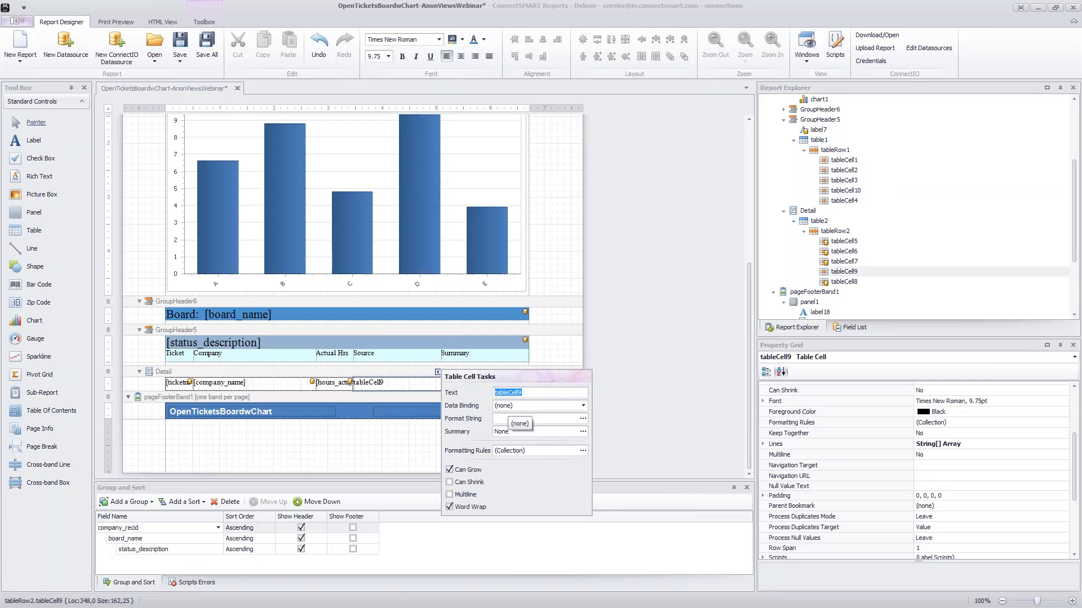
{"action": "key", "text": "BackSpace"}
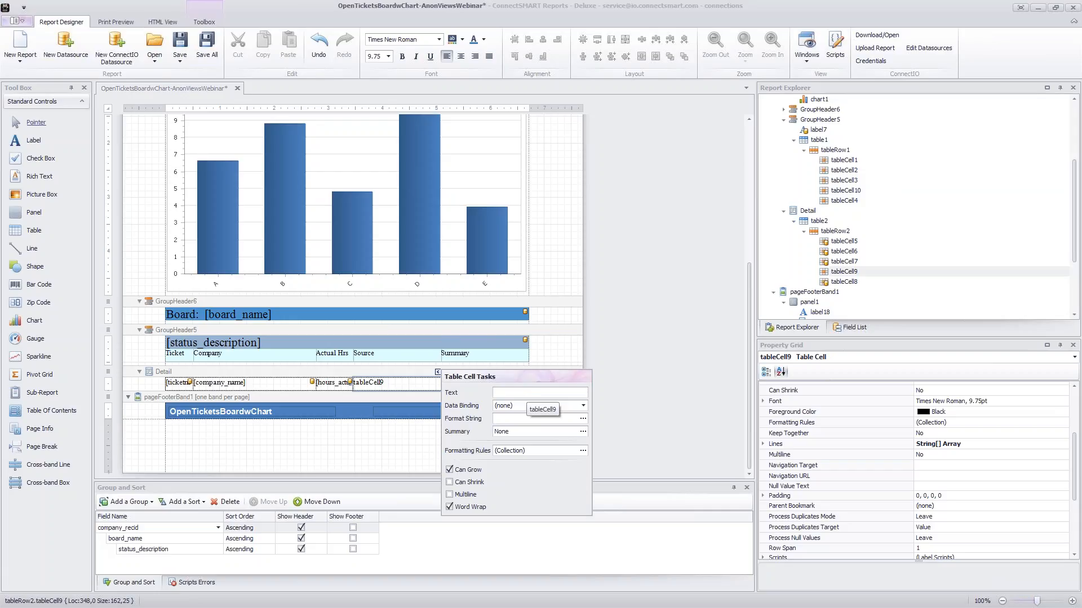
{"action": "left_click", "coordinate": [582, 406]}
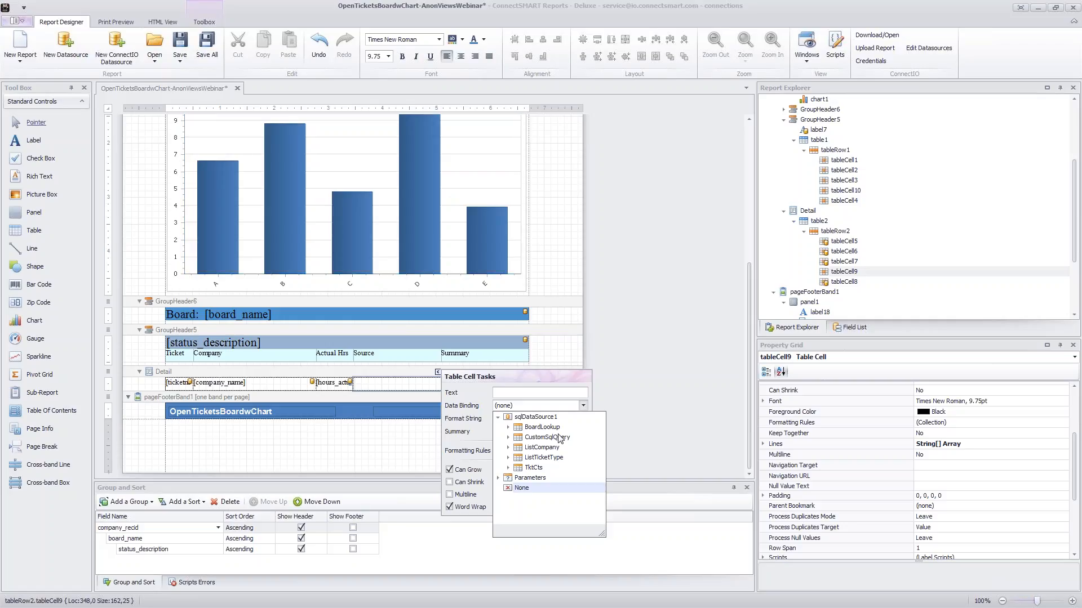
{"action": "left_click", "coordinate": [508, 437]}
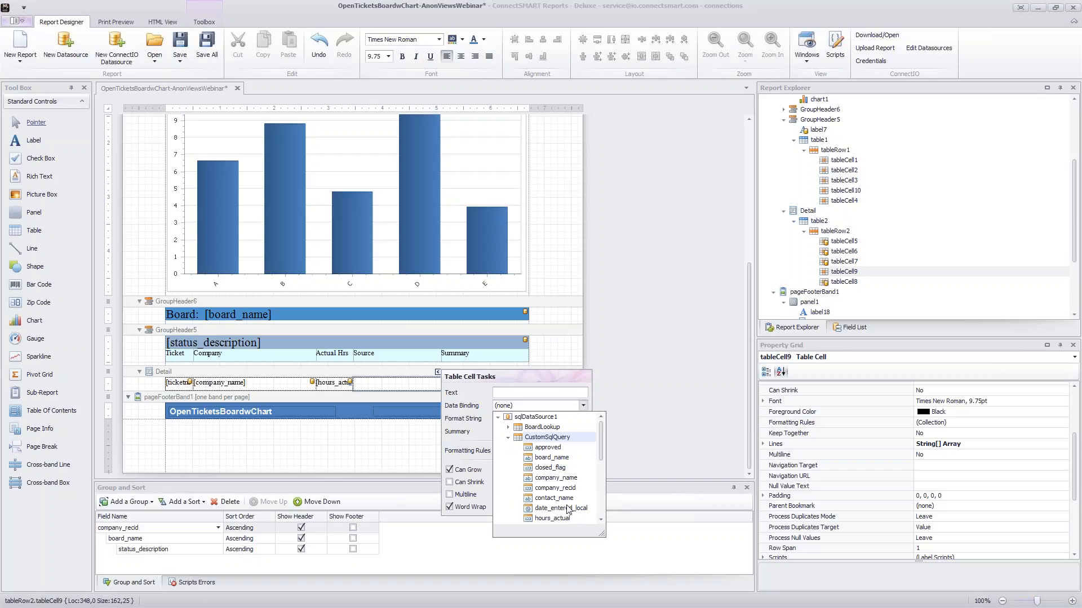
{"action": "left_click_drag", "start_coordinate": [601, 447], "coordinate": [606, 490]}
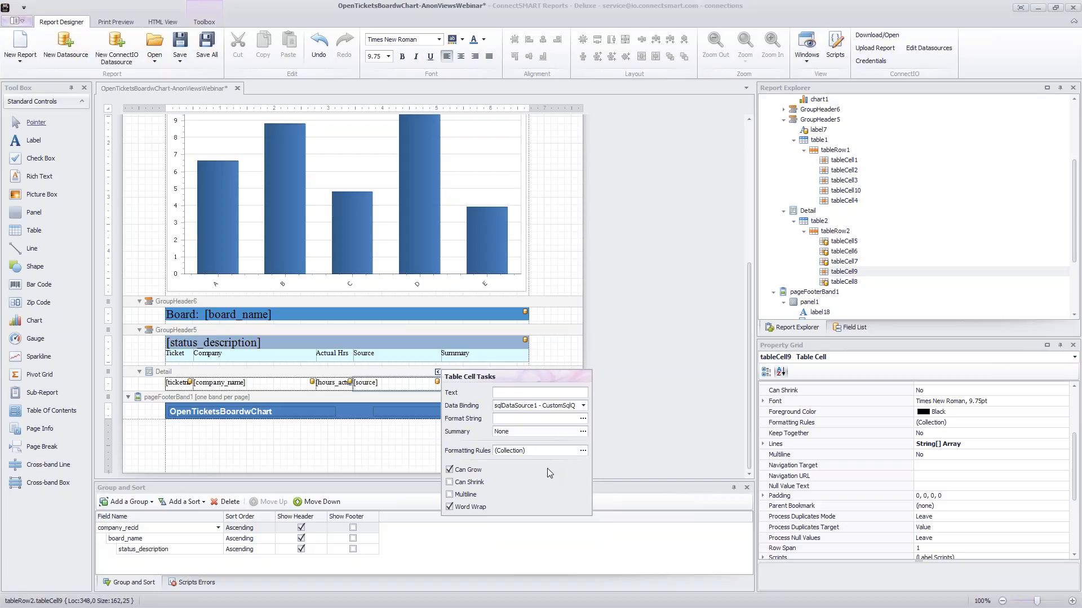
Narrow the [source] cell in the Detail table and the matching Source heading cell to a width of about 90.
{"action": "left_click", "coordinate": [544, 468]}
{"action": "left_click", "coordinate": [572, 351]}
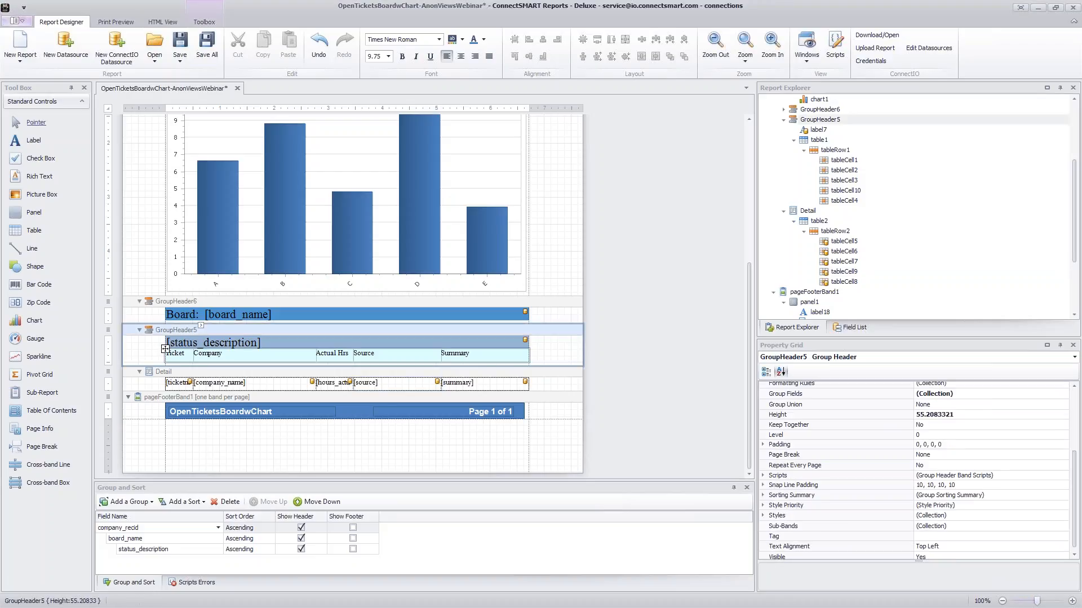
{"action": "left_click", "coordinate": [443, 388]}
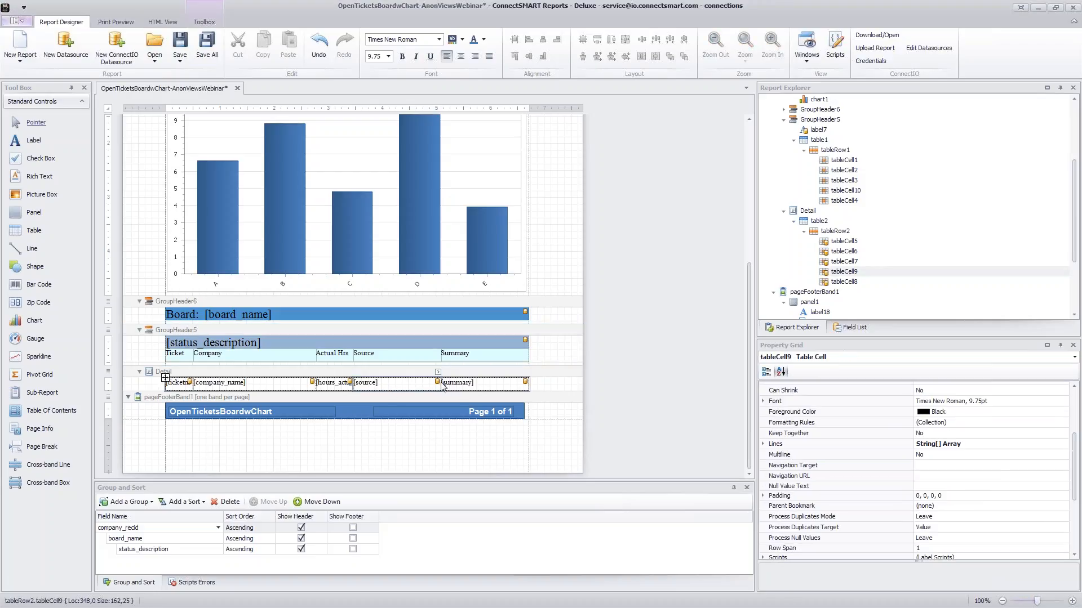
{"action": "left_click_drag", "start_coordinate": [441, 384], "coordinate": [402, 361]}
{"action": "left_click", "coordinate": [445, 358]}
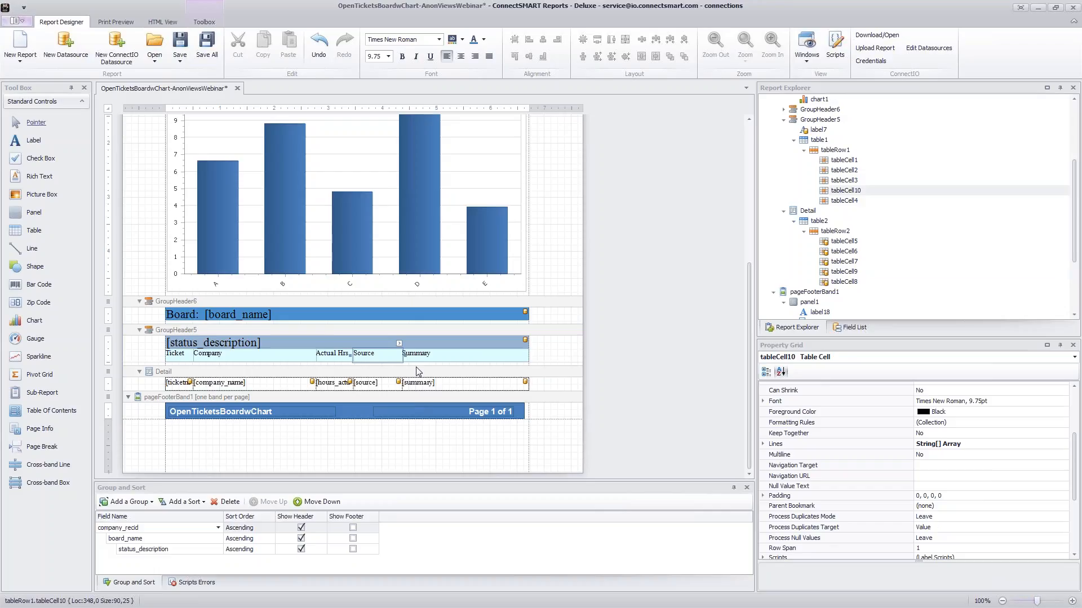
{"action": "right_click", "coordinate": [447, 358]}
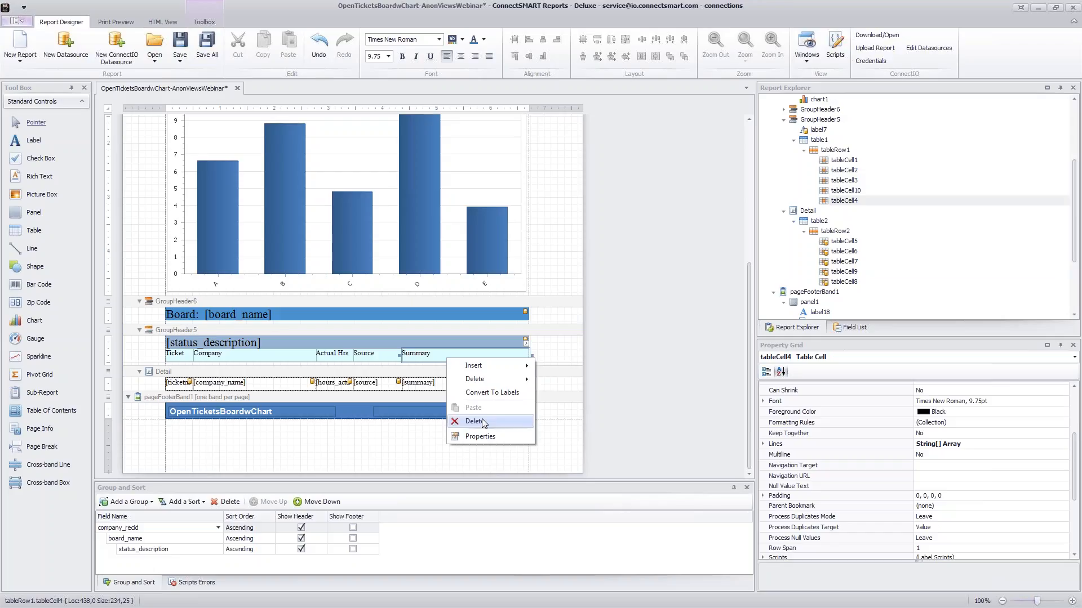
{"action": "left_click", "coordinate": [573, 349]}
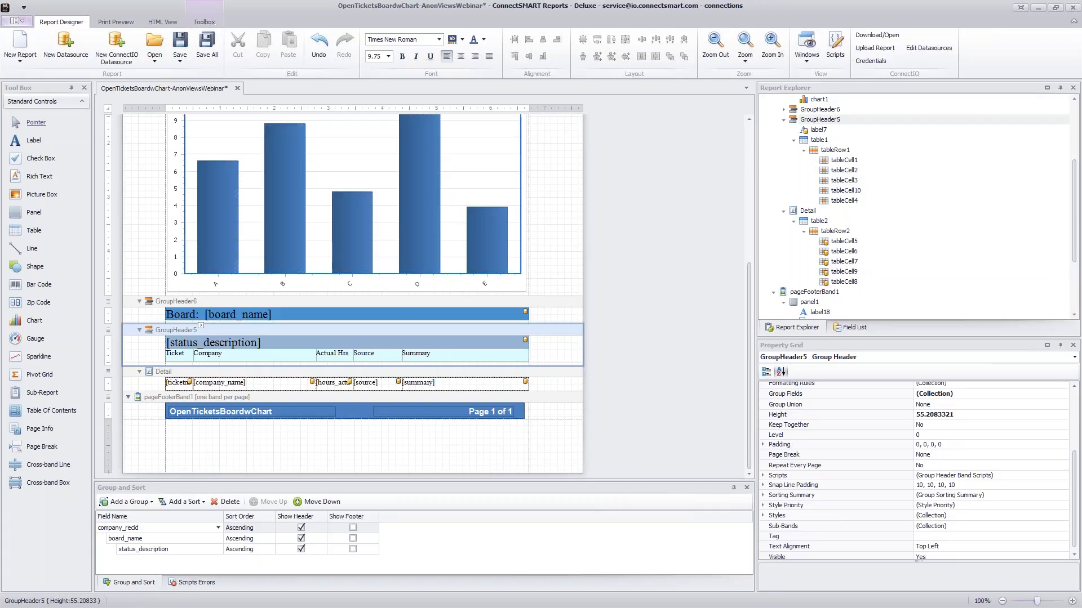
{"action": "left_click", "coordinate": [631, 272]}
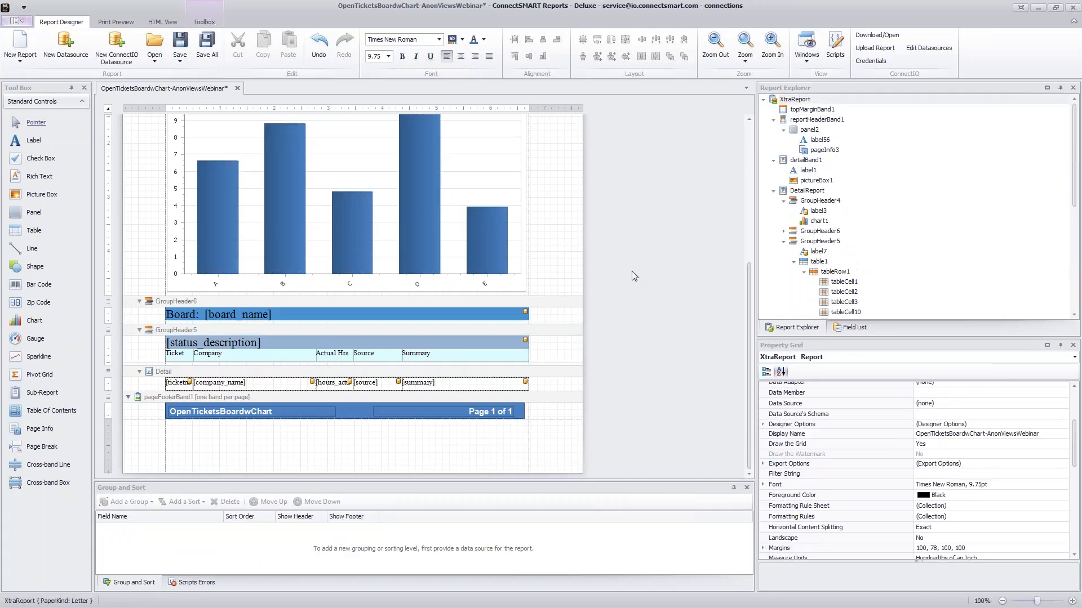
Shorten the Open Tickets by Board chart to a height of about 221 and extend the GroupHeader4 band to about 560 high.
{"action": "left_click", "coordinate": [558, 242]}
{"action": "scroll", "coordinate": [559, 246], "scroll_direction": "up", "scroll_amount": 2}
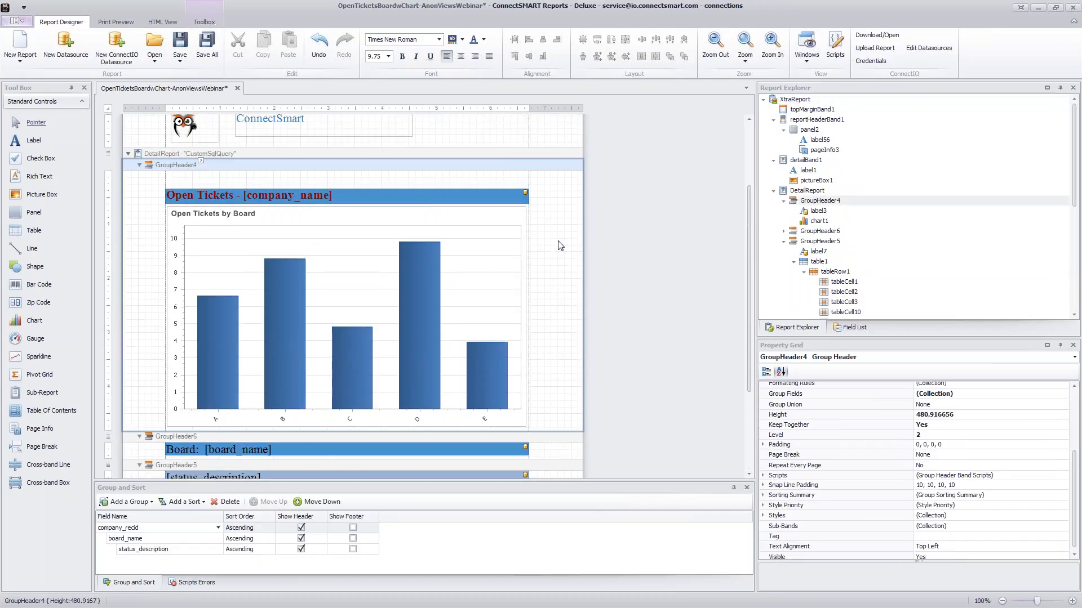
{"action": "left_click", "coordinate": [304, 215]}
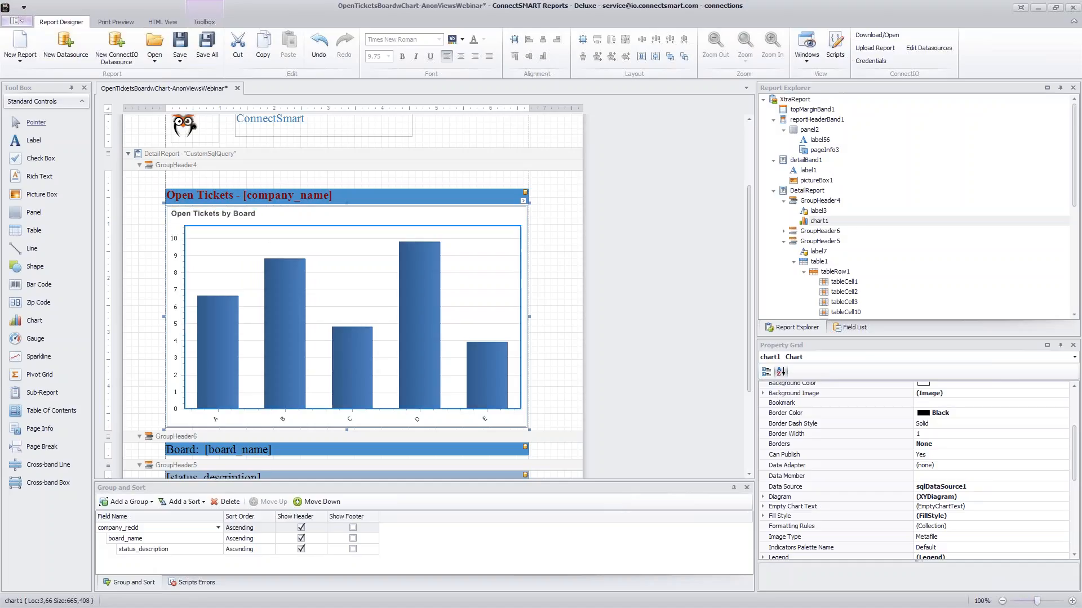
{"action": "left_click_drag", "start_coordinate": [347, 430], "coordinate": [347, 328]}
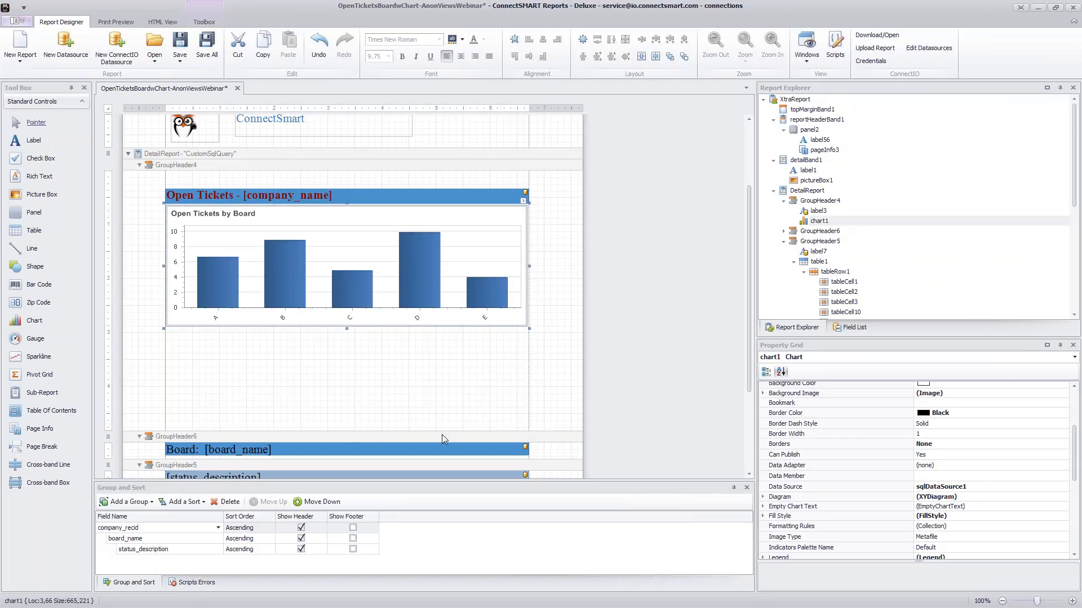
{"action": "left_click_drag", "start_coordinate": [442, 432], "coordinate": [440, 477]}
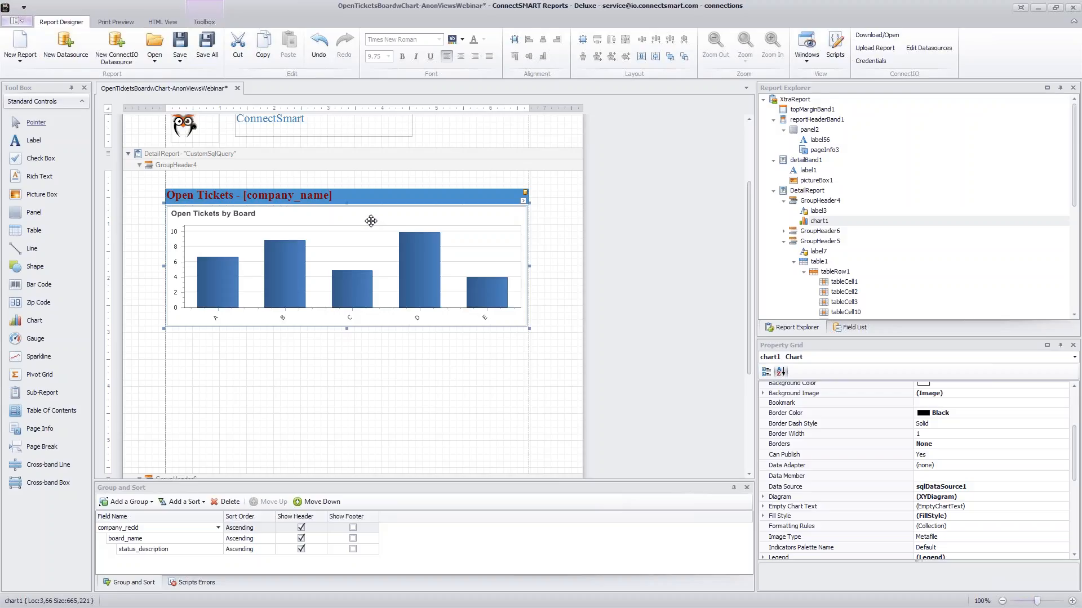
Paste a copy of the chart into GroupHeader4 and move it below the original, leaving a small gap between them.
{"action": "left_click", "coordinate": [280, 433]}
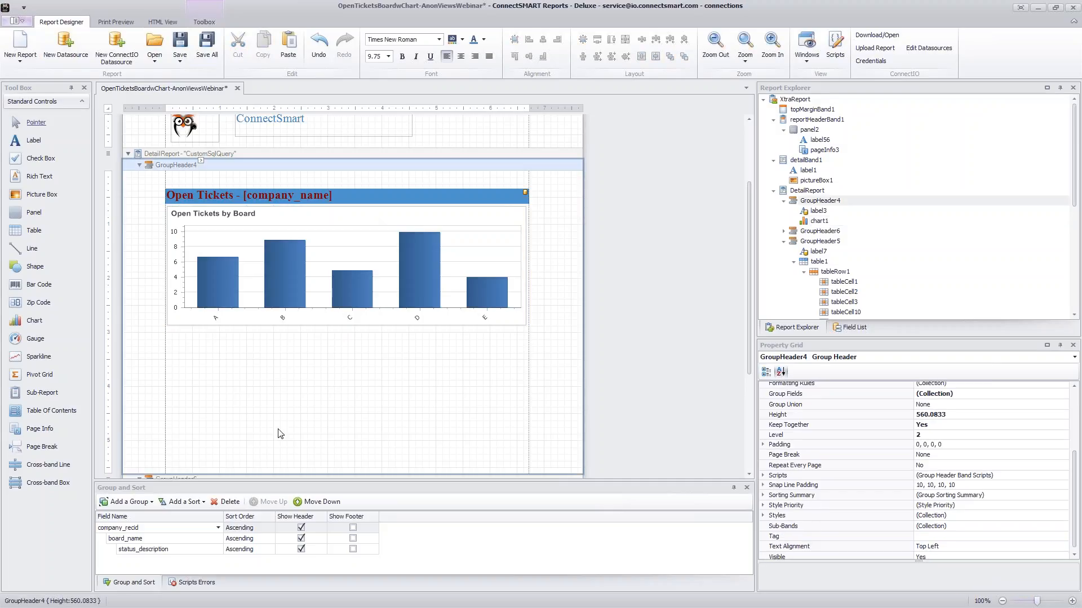
{"action": "key", "text": "ctrl+v"}
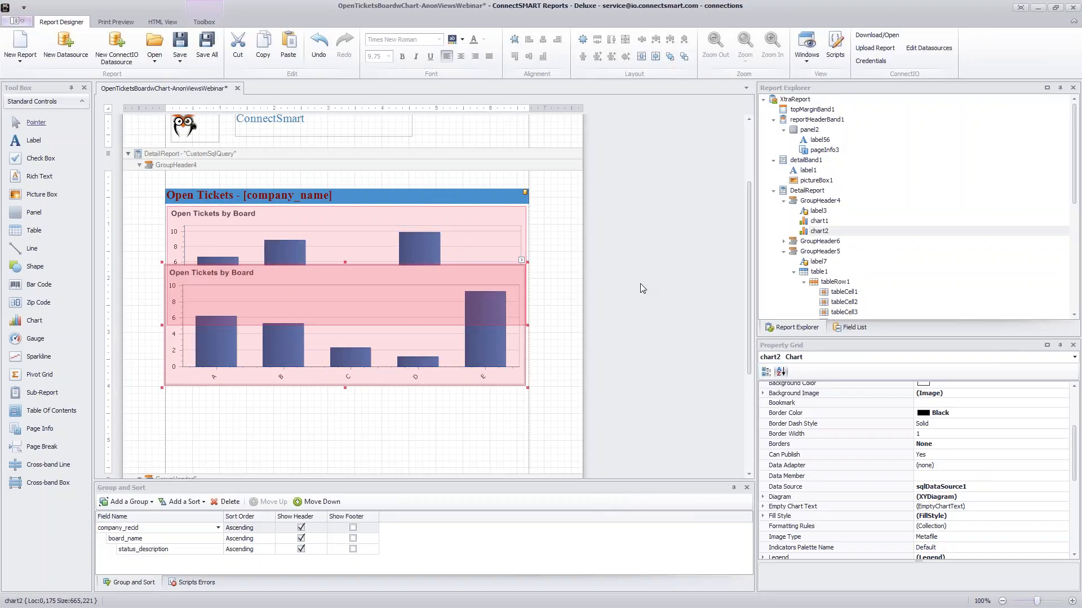
{"action": "key", "text": "Down"}
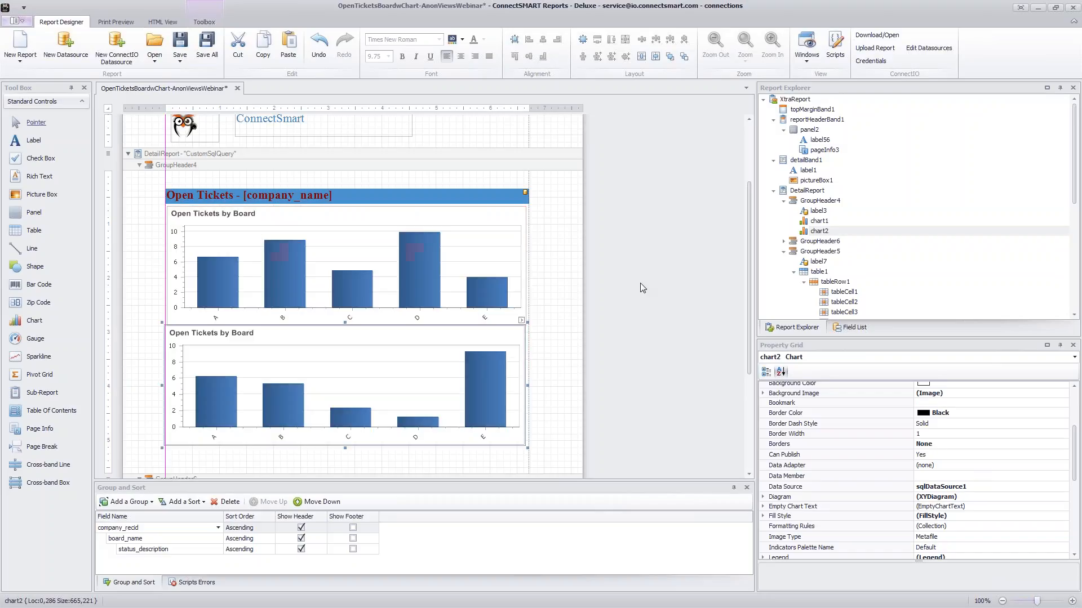
{"action": "key", "text": "Down"}
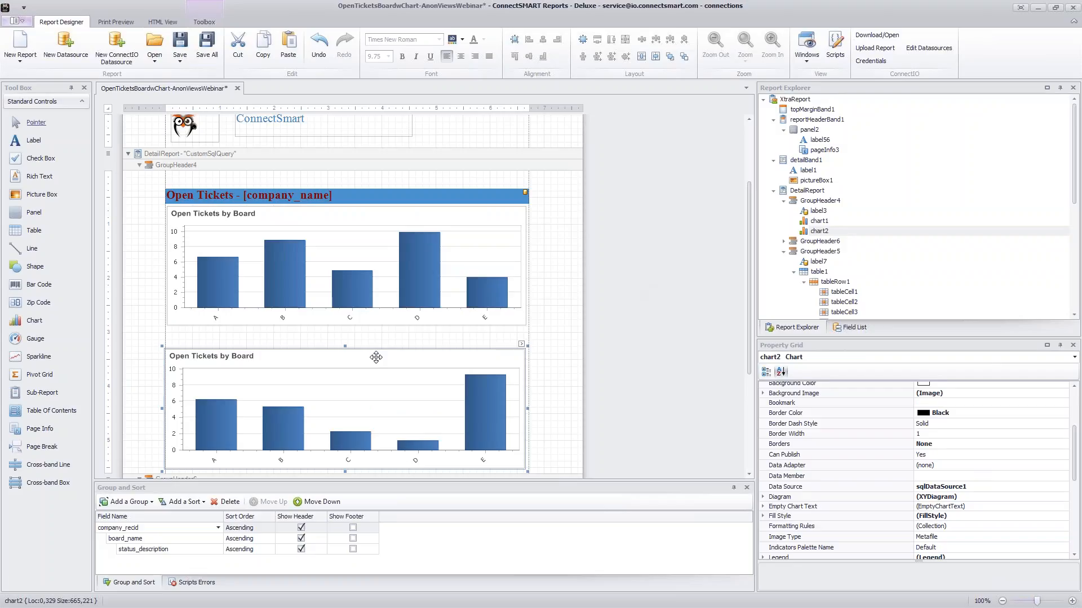
{"action": "left_click", "coordinate": [373, 340]}
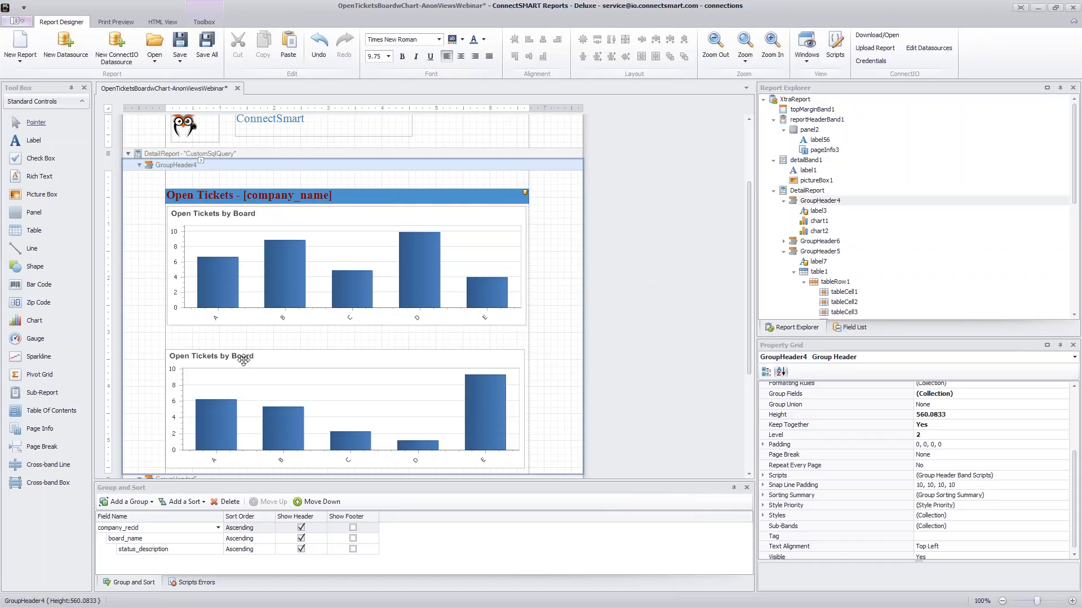
Open the Chart Designer for the copied chart and rename its Board series to "Status".
{"action": "left_click", "coordinate": [405, 356]}
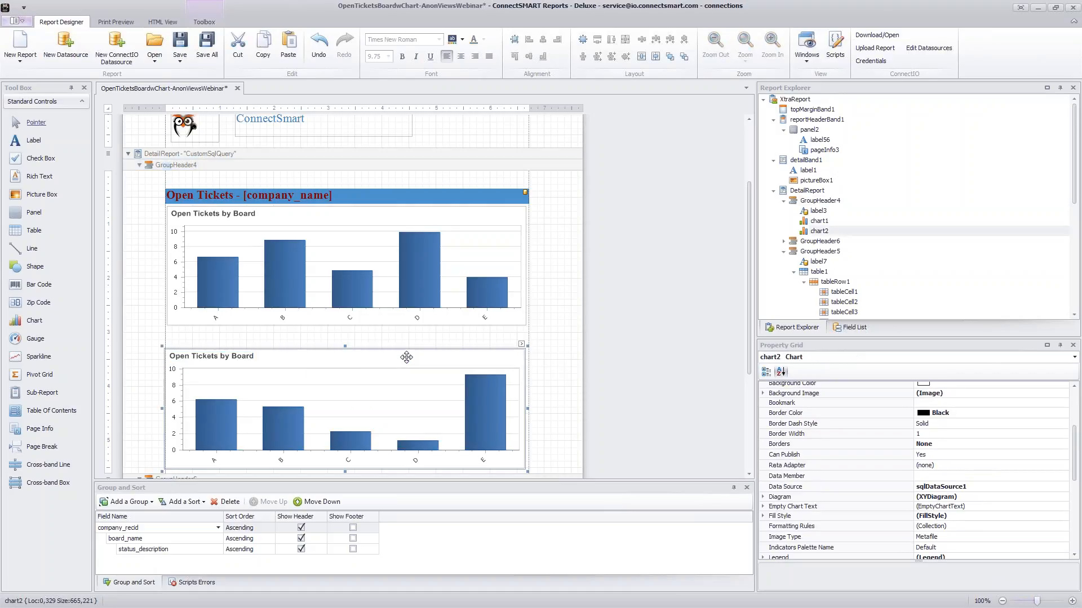
{"action": "left_click", "coordinate": [521, 344]}
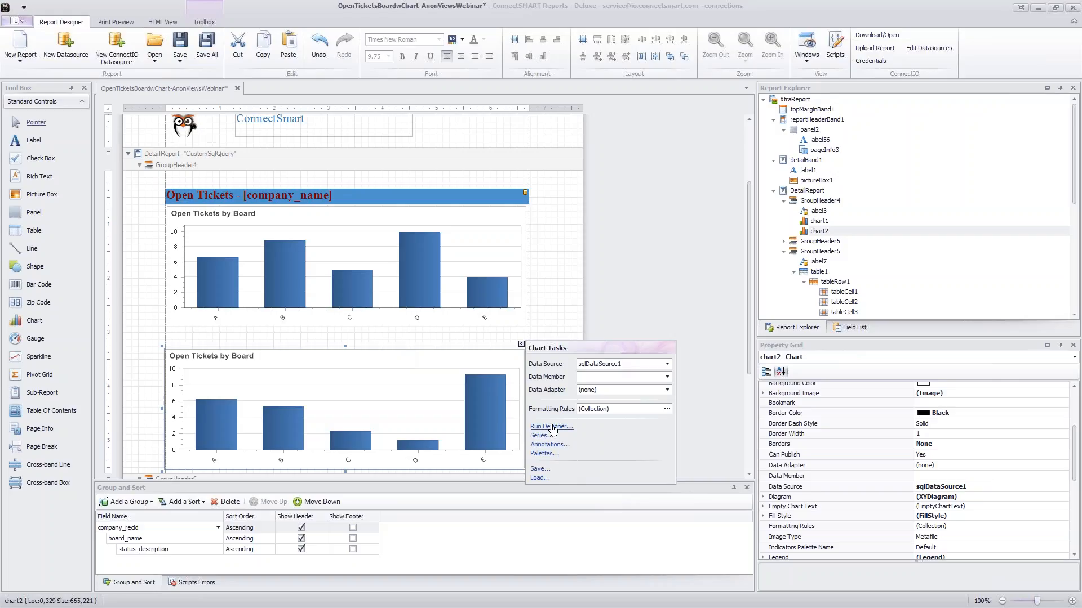
{"action": "left_click", "coordinate": [551, 427]}
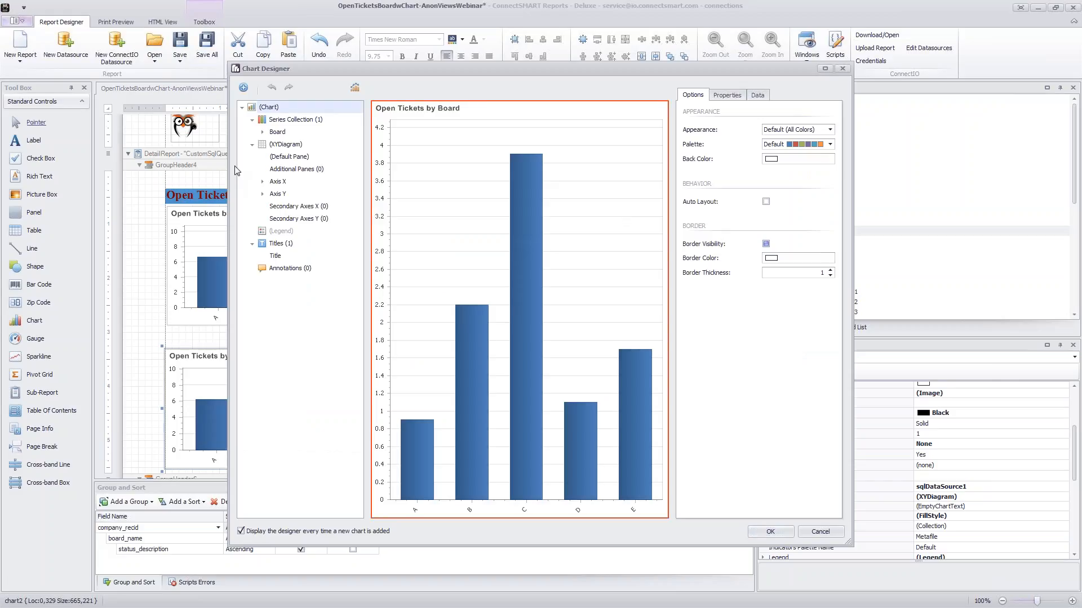
{"action": "left_click_drag", "start_coordinate": [422, 63], "coordinate": [282, 51]}
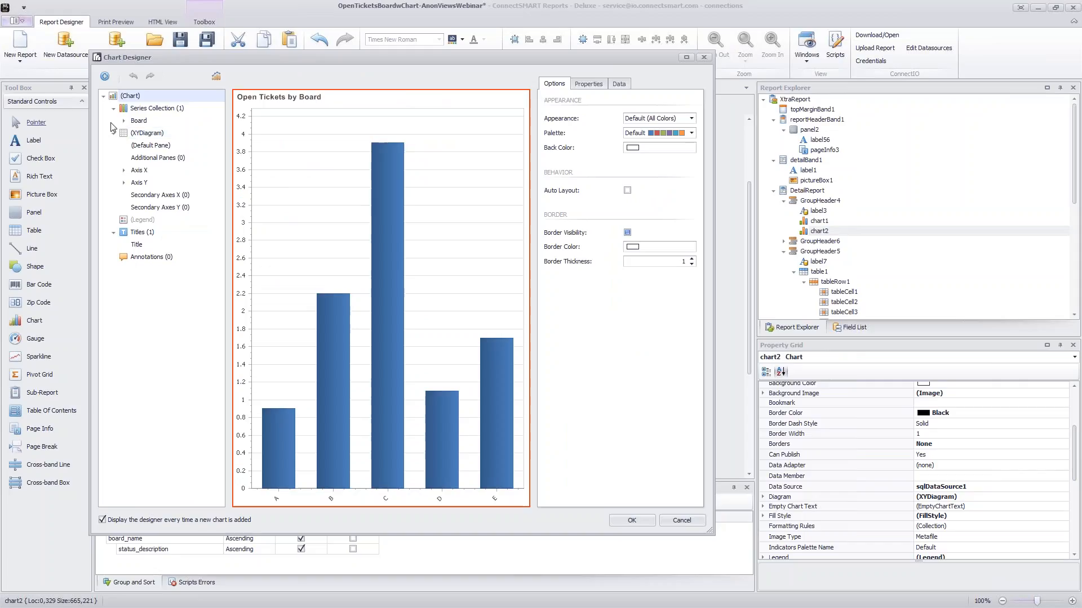
{"action": "left_click", "coordinate": [139, 121]}
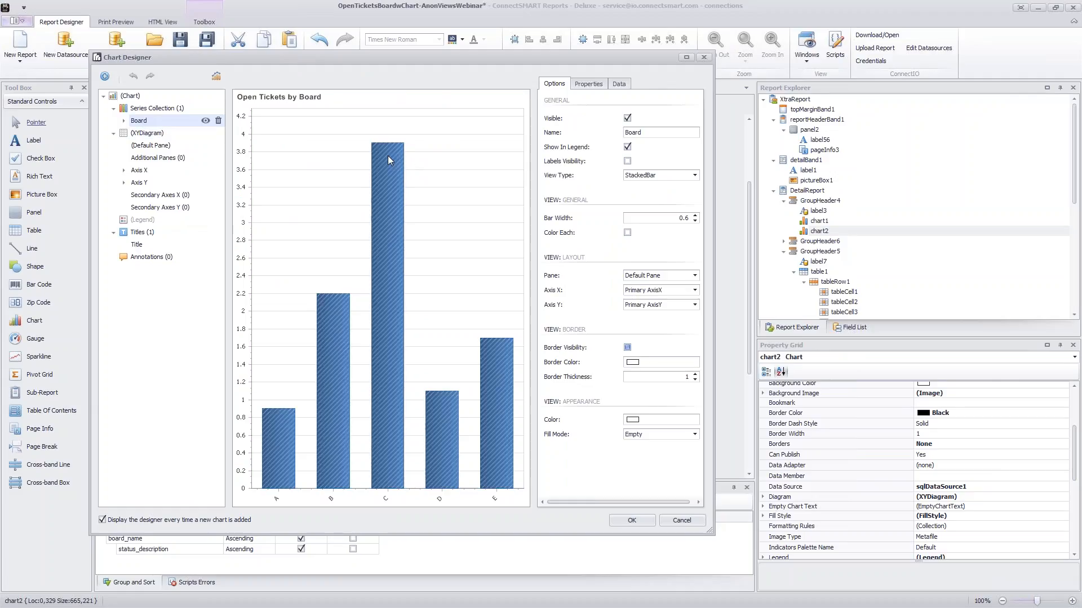
{"action": "left_click", "coordinate": [599, 132]}
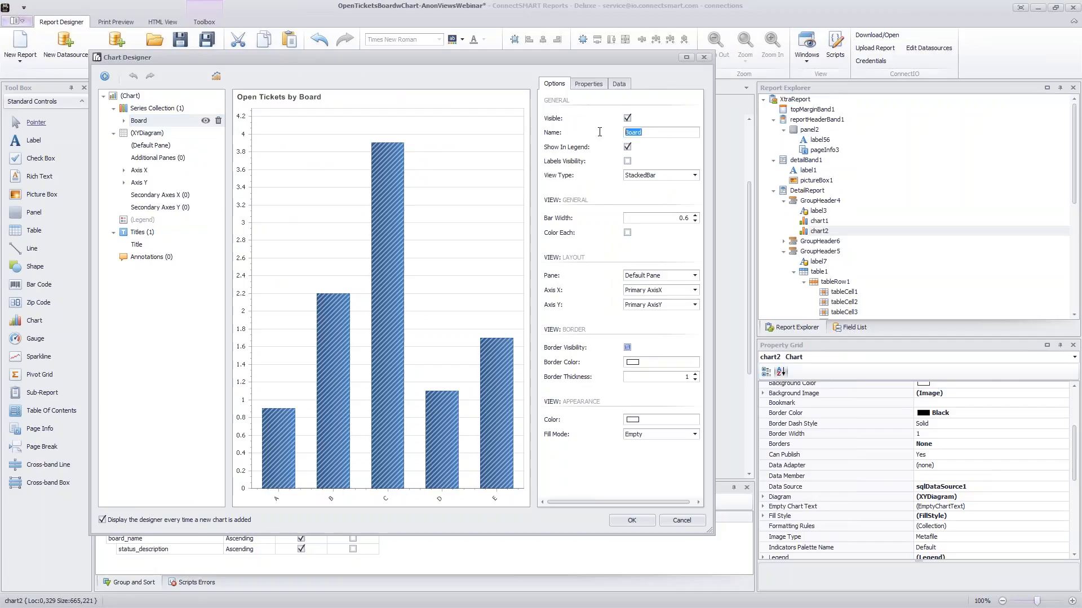
{"action": "type", "text": "Status"}
Bind the Status series' argument to the status_description field of CustomSqlQuery.
{"action": "left_click", "coordinate": [618, 84]}
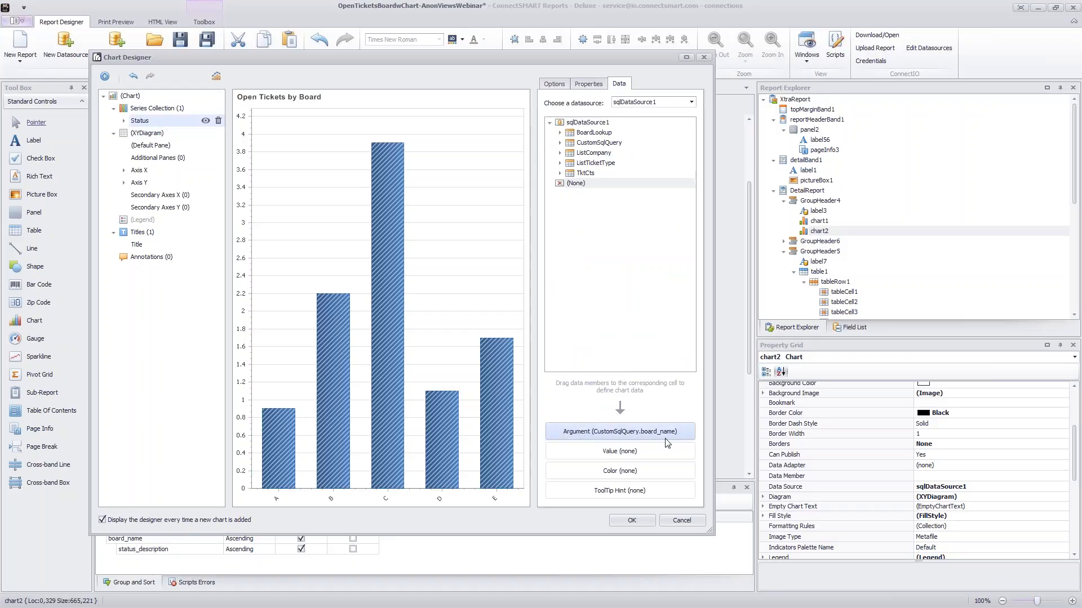
{"action": "left_click", "coordinate": [561, 144]}
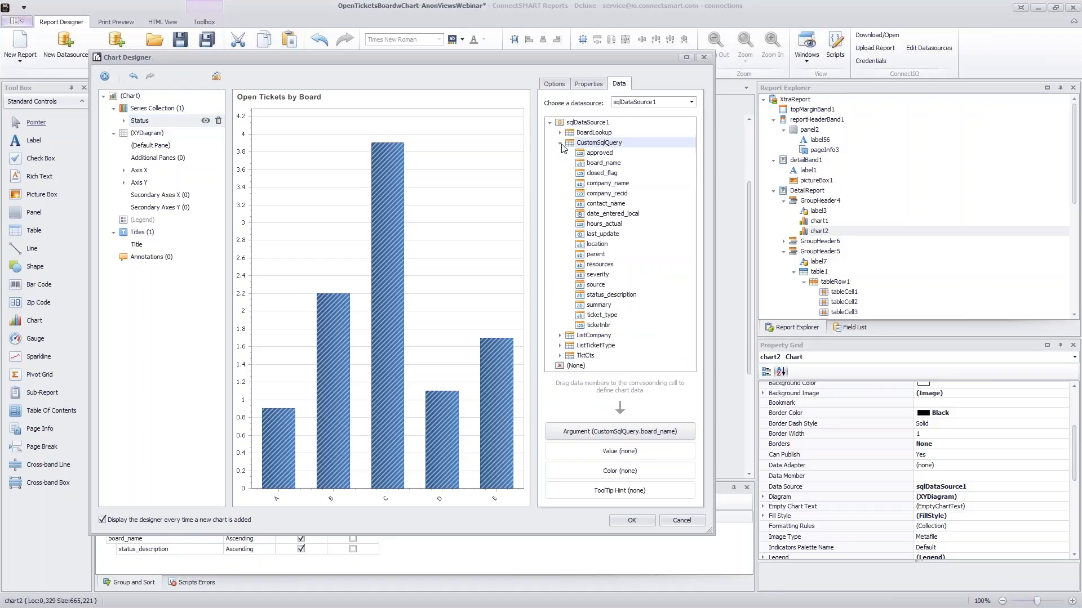
{"action": "left_click", "coordinate": [608, 297]}
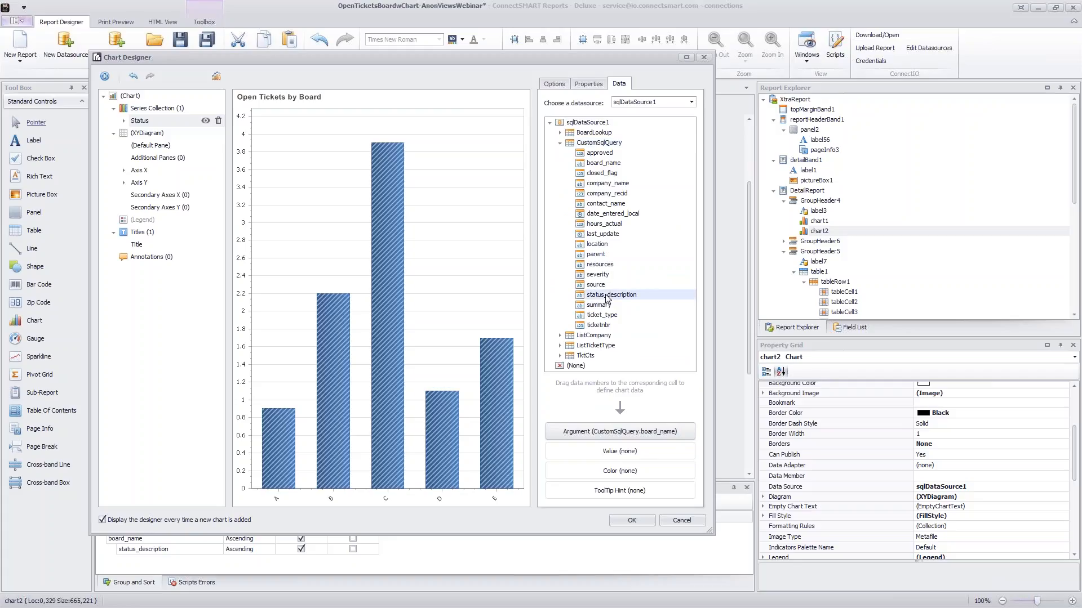
{"action": "mouse_move", "coordinate": [607, 297]}
{"action": "left_mouse_down"}
{"action": "mouse_move", "coordinate": [620, 431]}
{"action": "mouse_move", "coordinate": [609, 439]}
{"action": "left_mouse_up"}
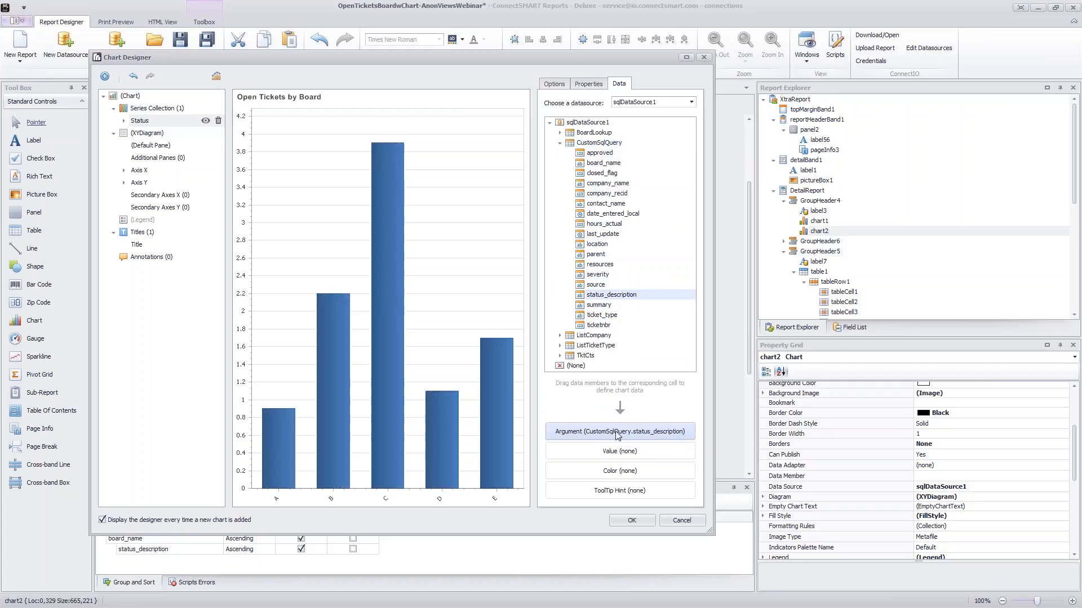
{"action": "left_click", "coordinate": [439, 341]}
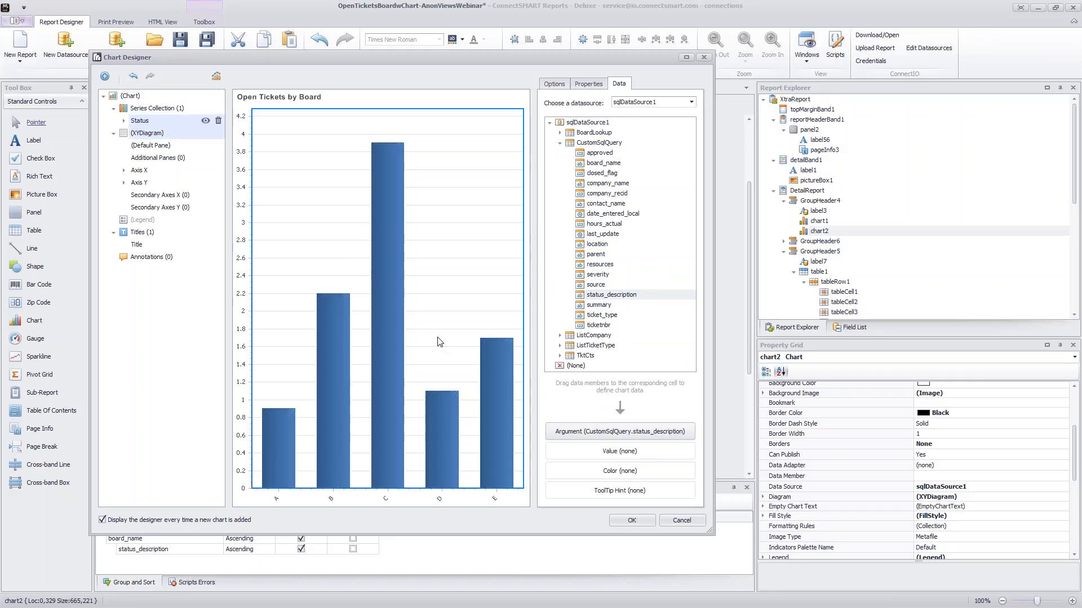
{"action": "left_click", "coordinate": [581, 85]}
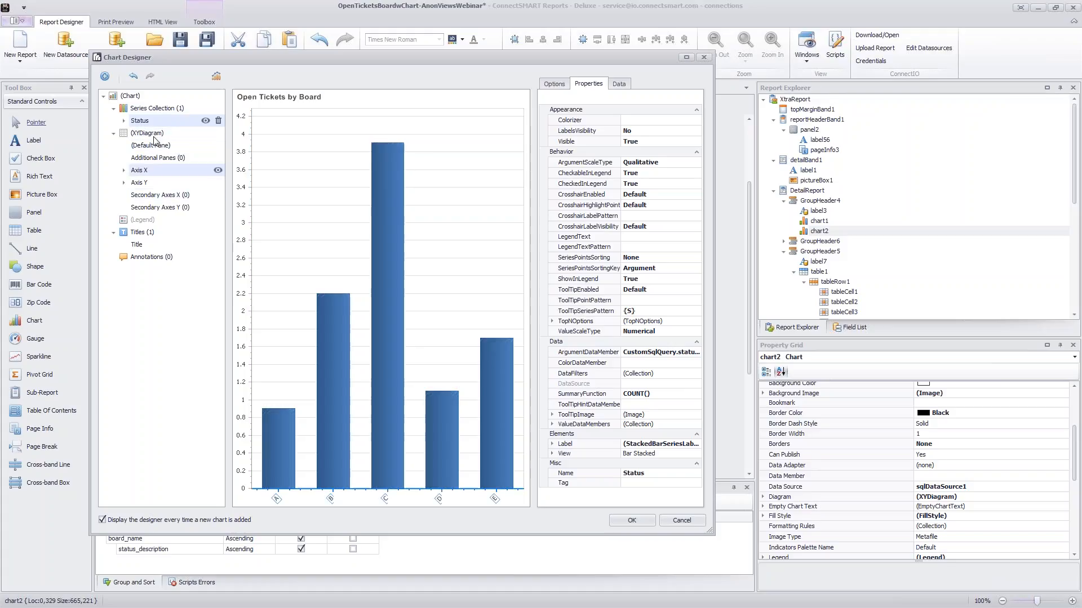
{"action": "left_click", "coordinate": [216, 78]}
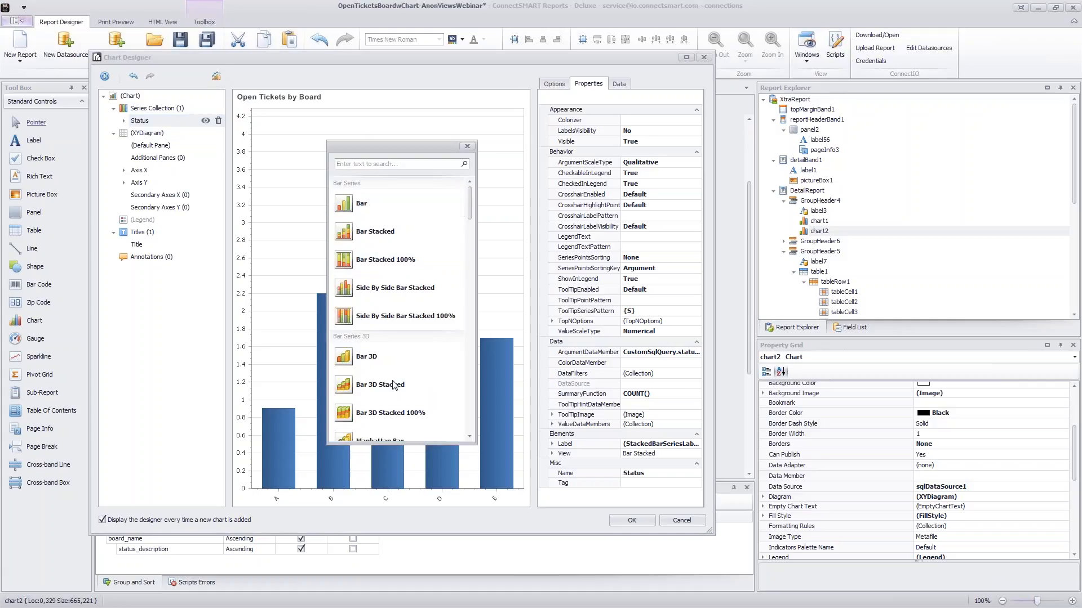
{"action": "left_click_drag", "start_coordinate": [469, 203], "coordinate": [472, 166]}
{"action": "left_click", "coordinate": [467, 147]}
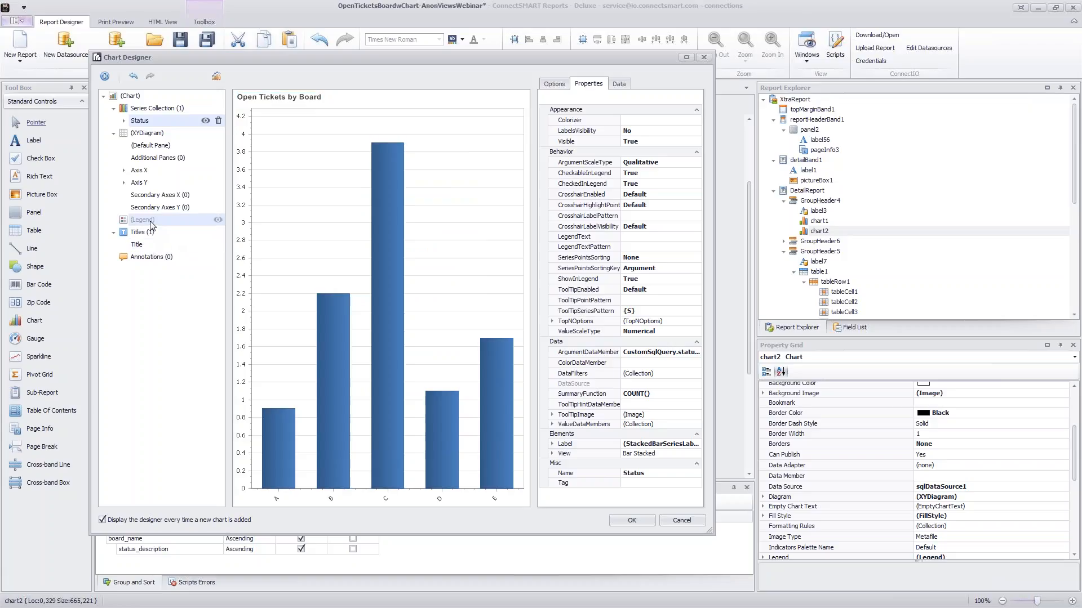
Show the copied chart's legend, examine its alignment choices, and hide the legend again.
{"action": "left_click", "coordinate": [208, 221]}
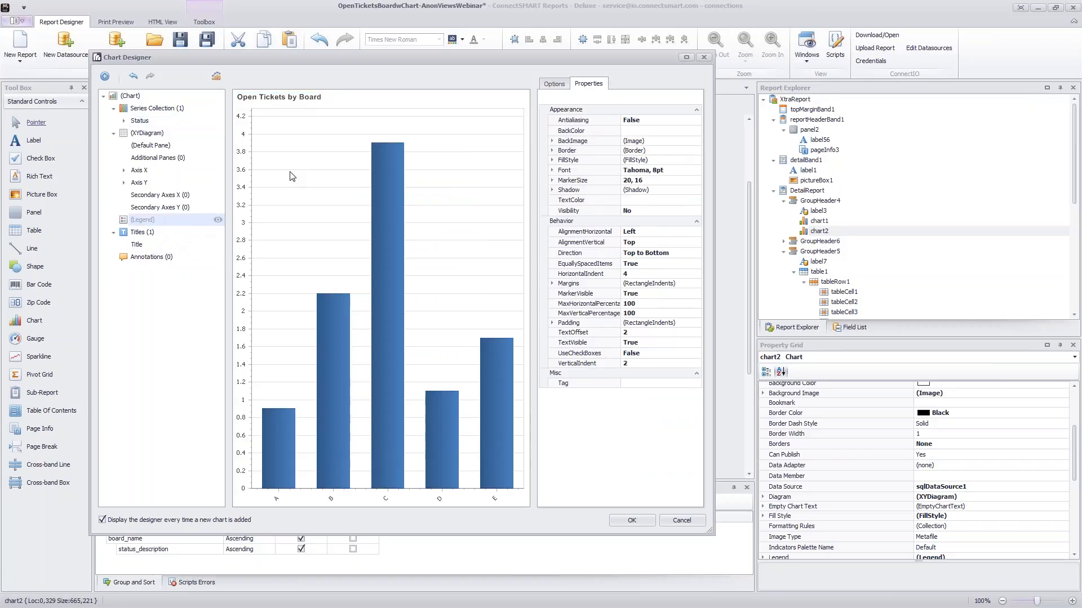
{"action": "left_click", "coordinate": [218, 221]}
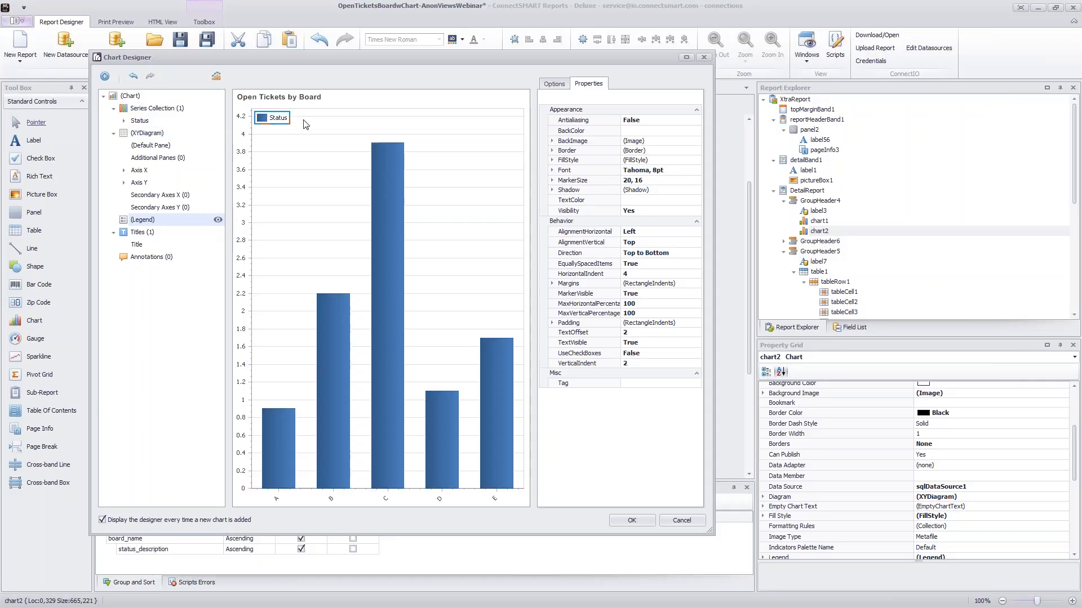
{"action": "left_click", "coordinate": [553, 84]}
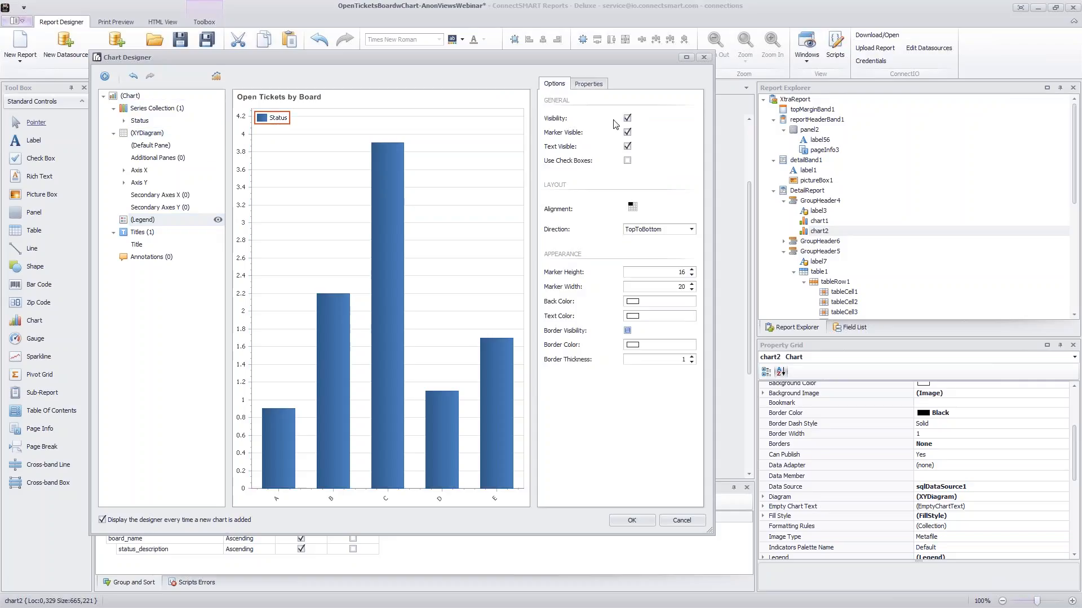
{"action": "left_click", "coordinate": [217, 220]}
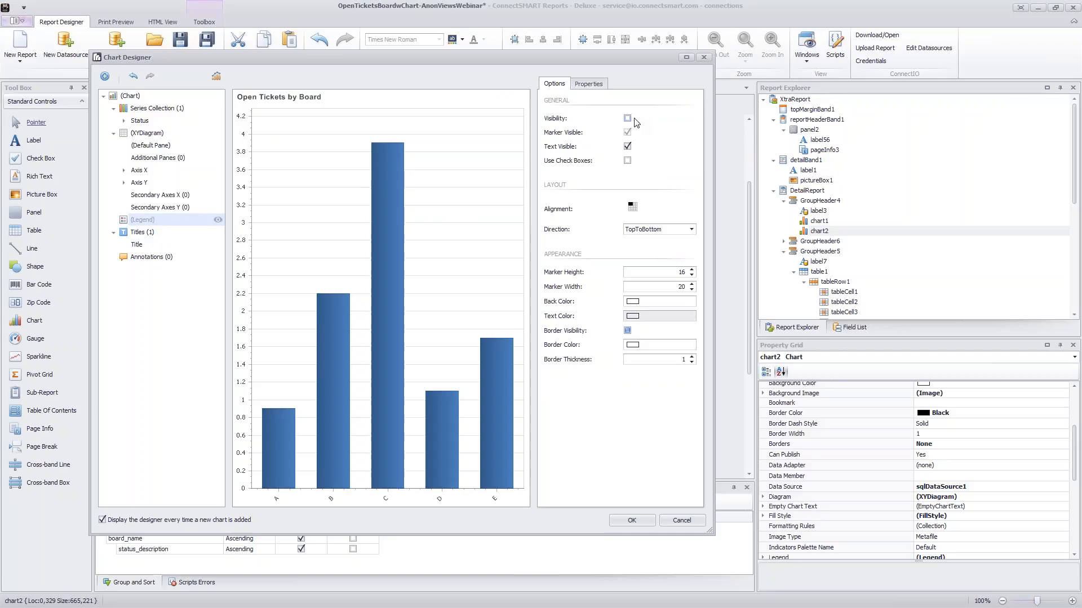
{"action": "left_click", "coordinate": [217, 220]}
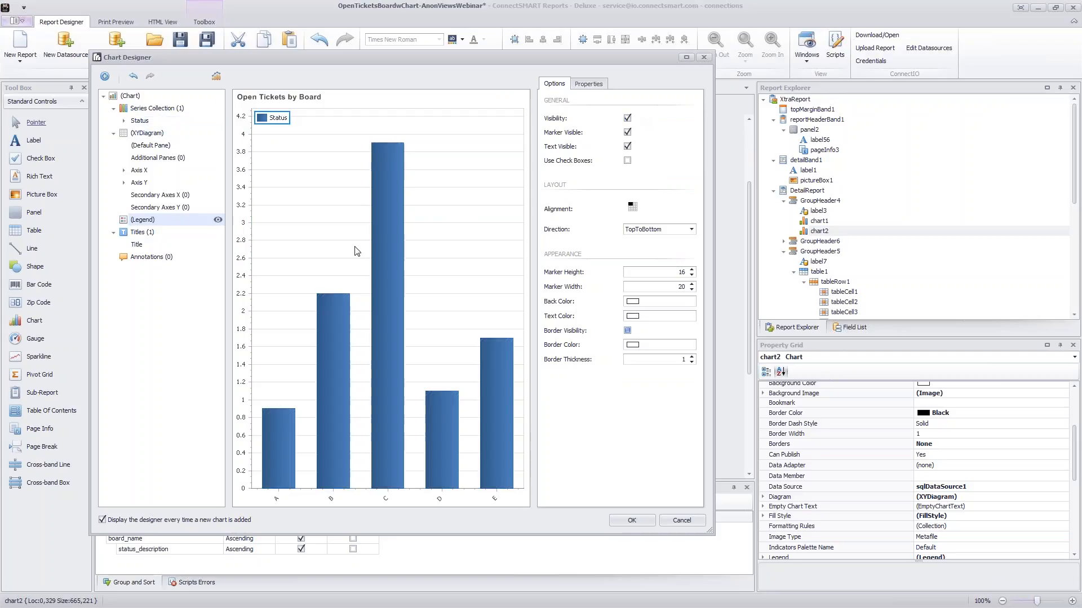
{"action": "left_click", "coordinate": [632, 208]}
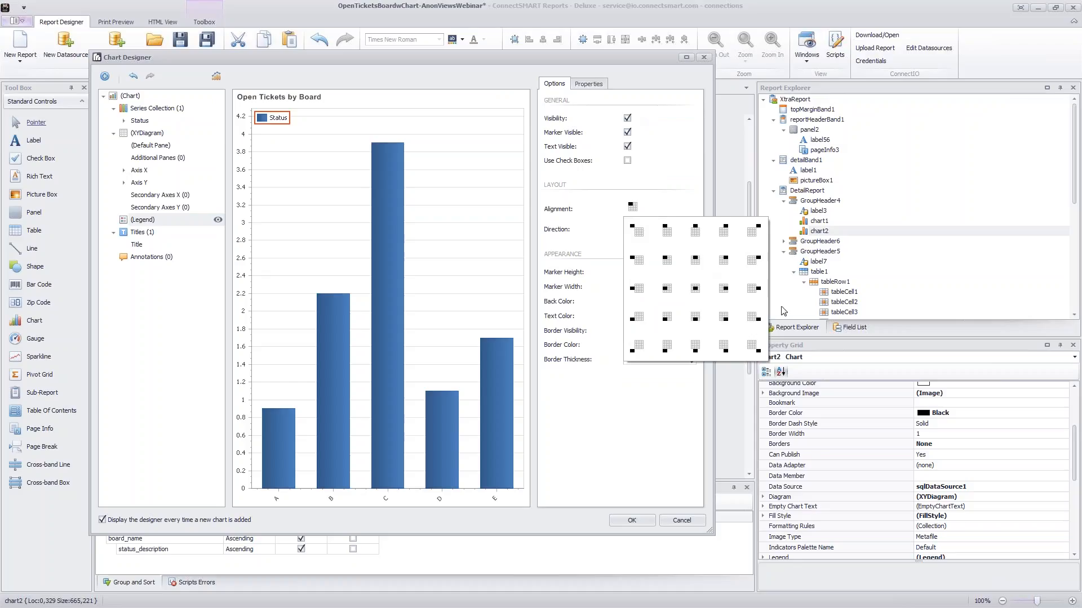
{"action": "left_click", "coordinate": [608, 211]}
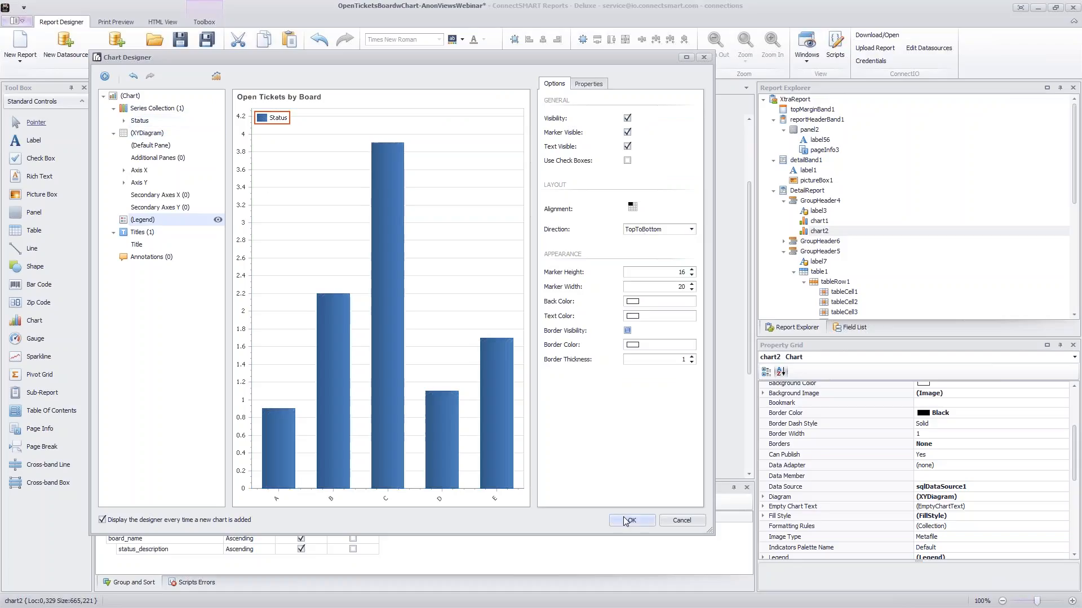
{"action": "left_click", "coordinate": [217, 221]}
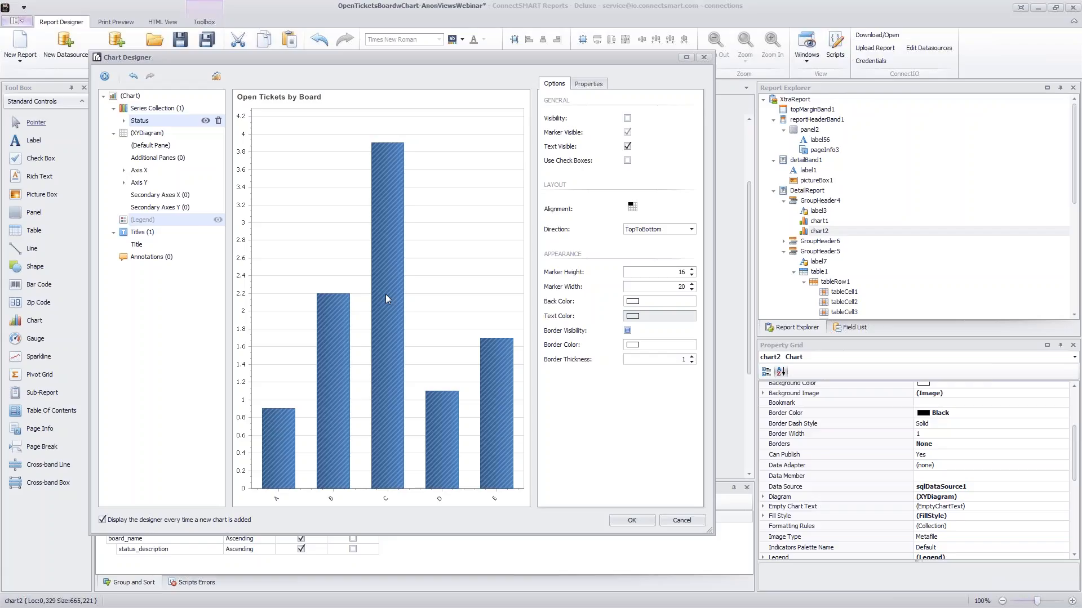
Change the copied chart's title text to "Open Tickets by Status".
{"action": "left_click", "coordinate": [297, 98]}
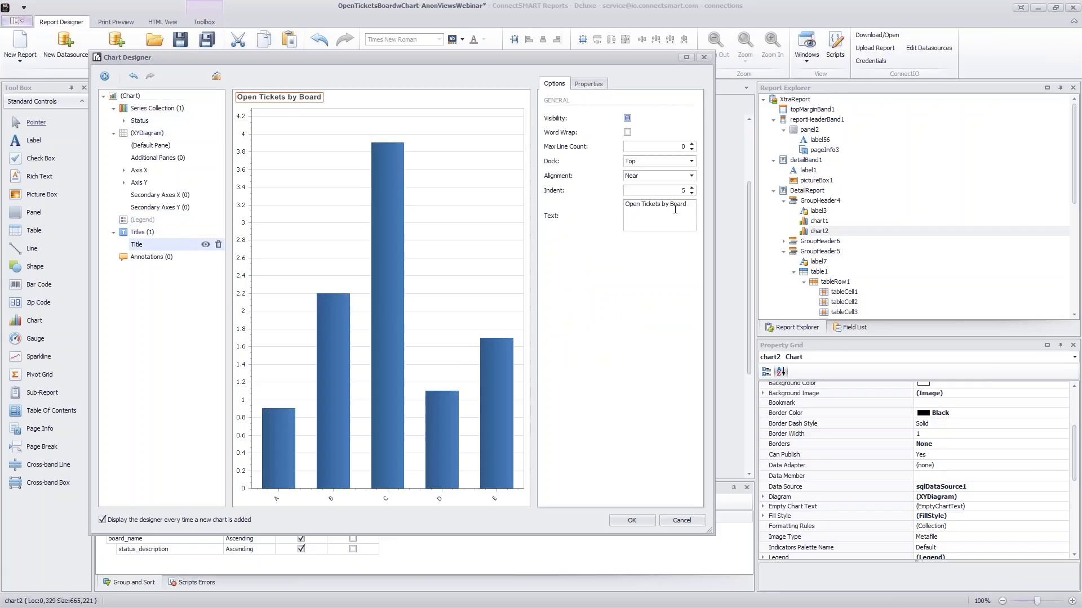
{"action": "left_click", "coordinate": [689, 205]}
{"action": "key", "text": "BackSpace"}
{"action": "key", "text": "BackSpace"}
{"action": "key", "text": "BackSpace"}
{"action": "type", "text": "Status"}
Examine the chart title's dock and alignment choices and its font and text color properties.
{"action": "left_click", "coordinate": [692, 162]}
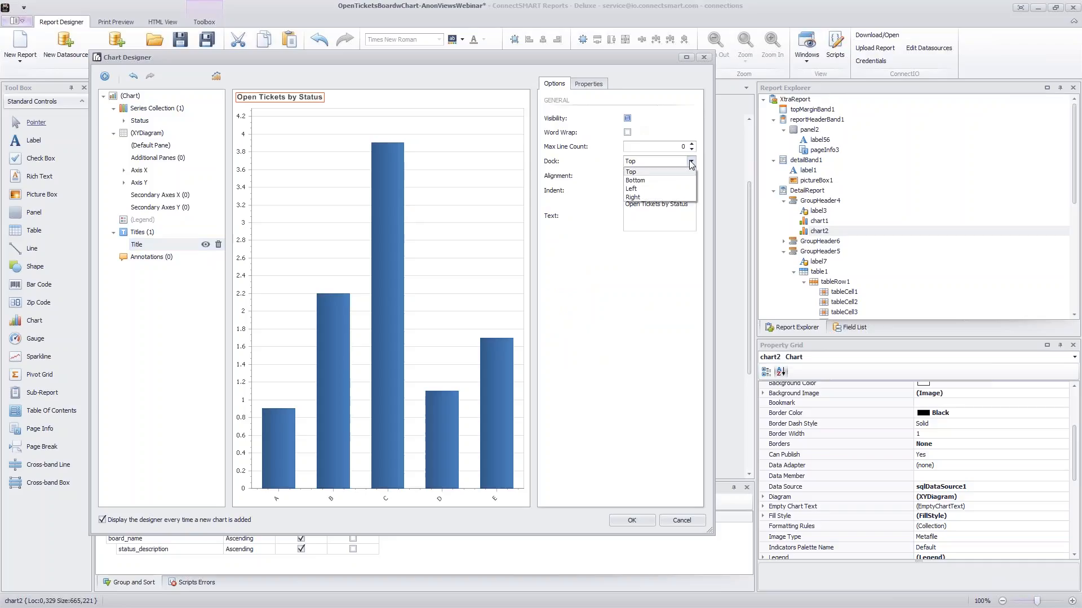
{"action": "left_click", "coordinate": [691, 163]}
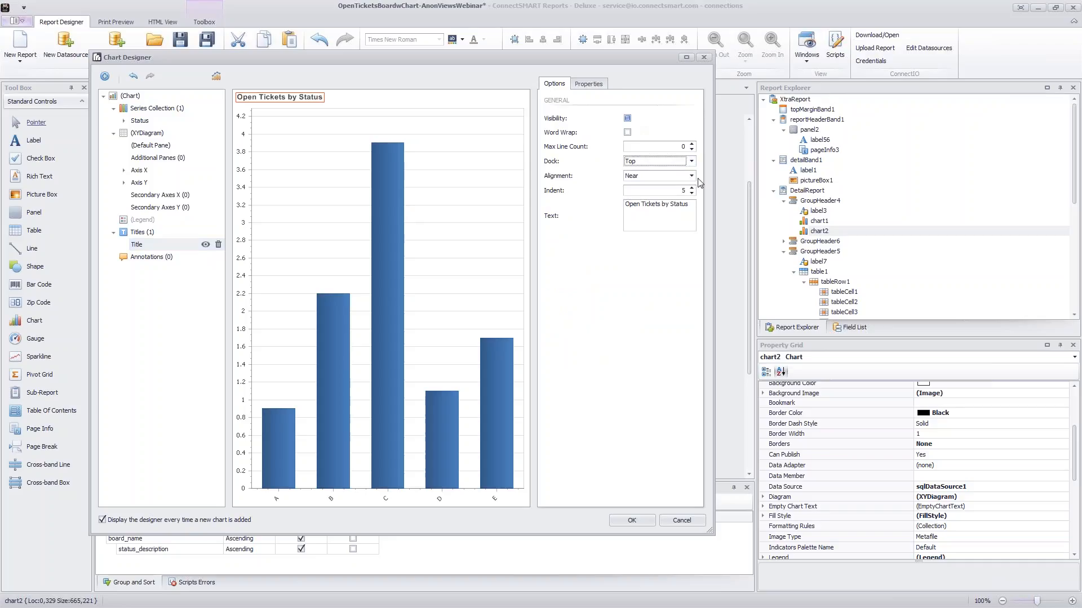
{"action": "left_click", "coordinate": [690, 177]}
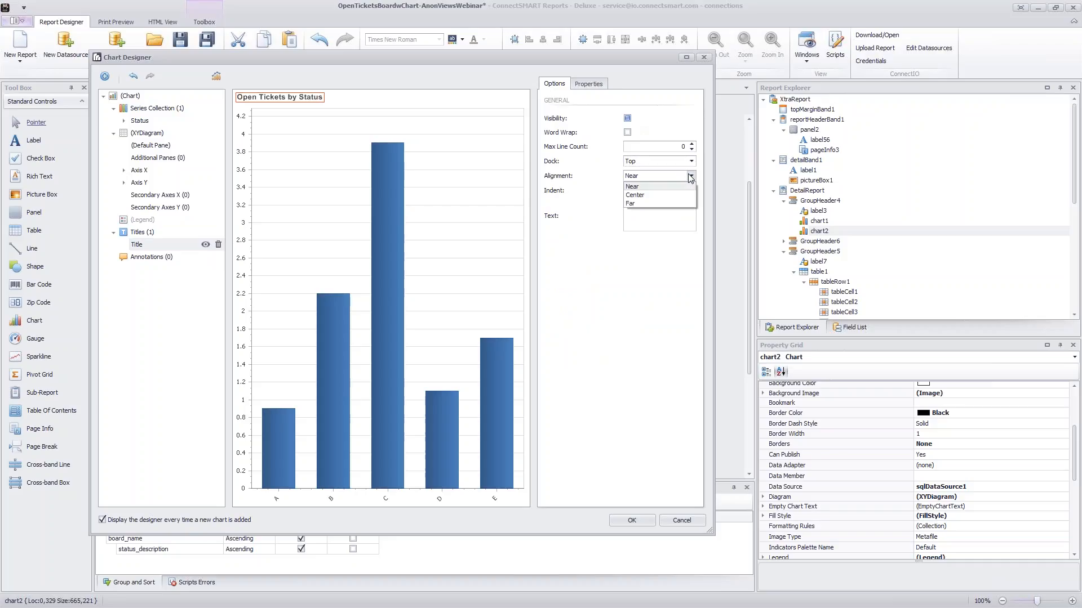
{"action": "left_click", "coordinate": [514, 97]}
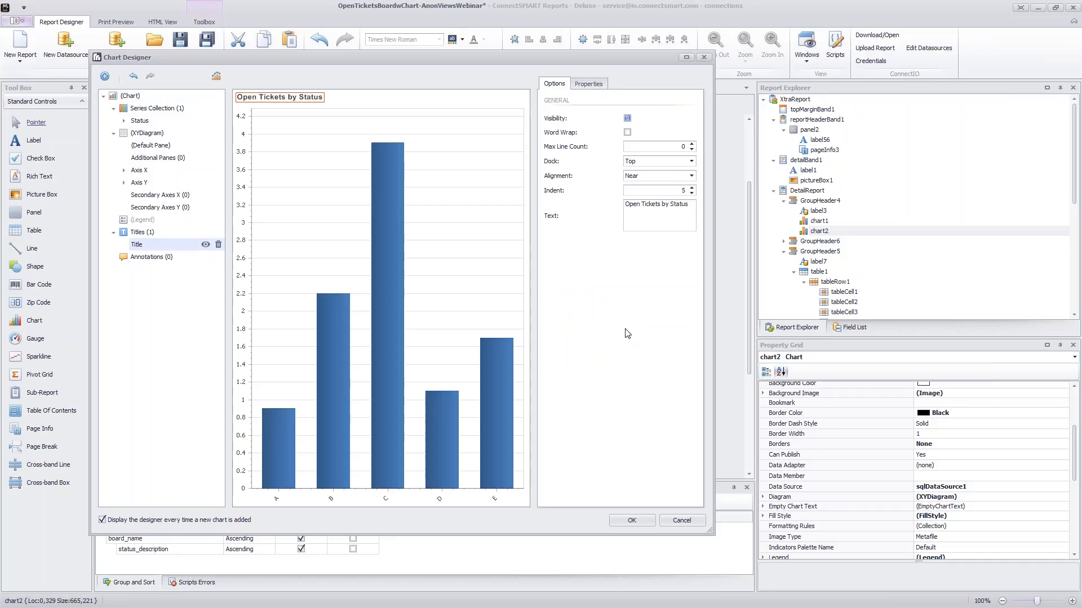
{"action": "left_click", "coordinate": [588, 84]}
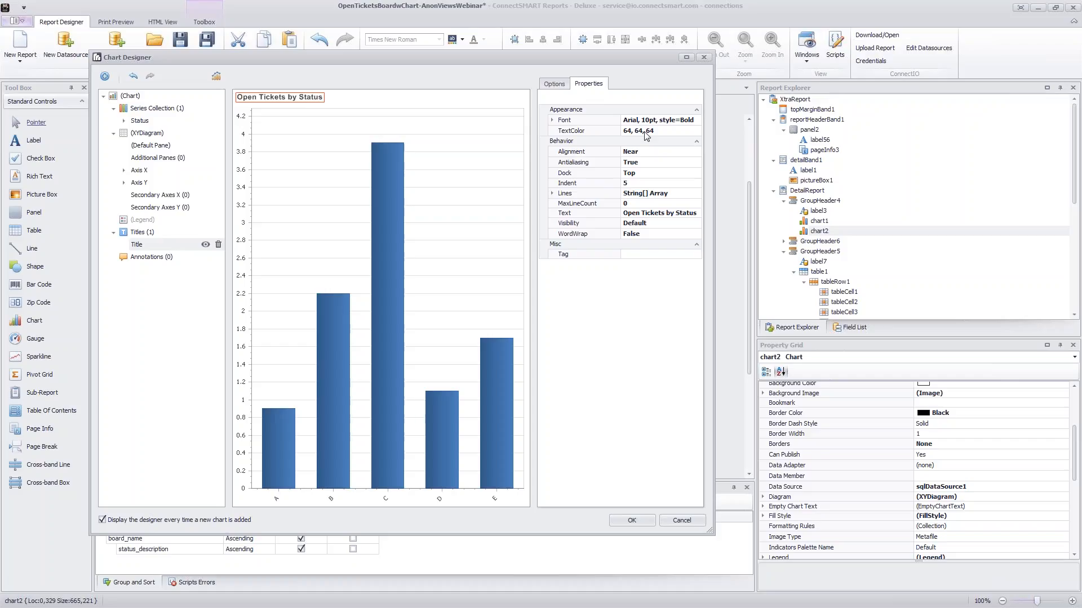
{"action": "left_click", "coordinate": [307, 273]}
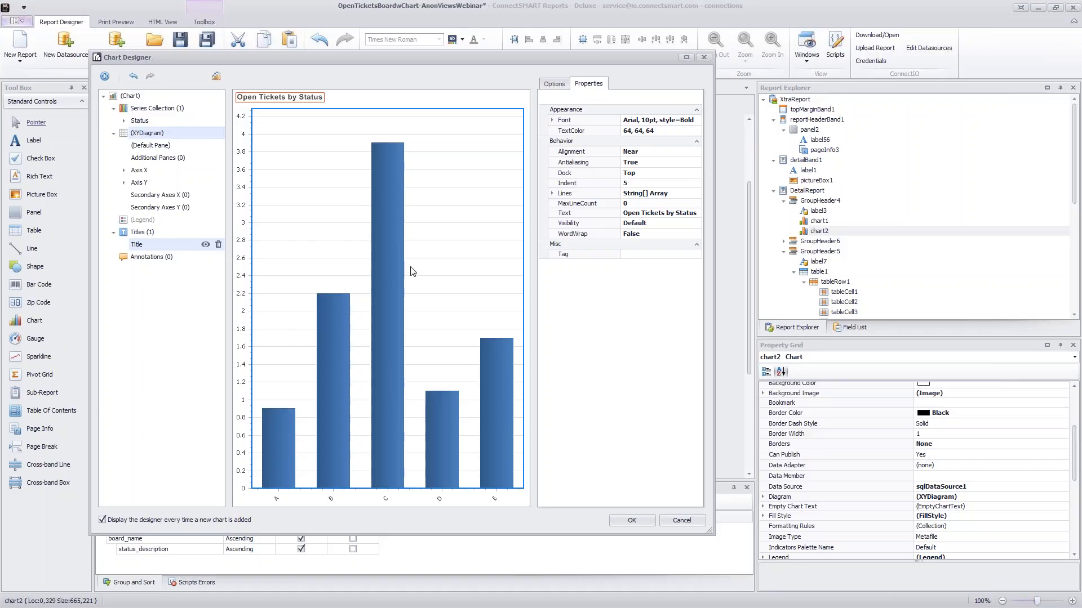
Examine the color palettes and appearance presets available for the whole chart.
{"action": "left_click", "coordinate": [129, 98]}
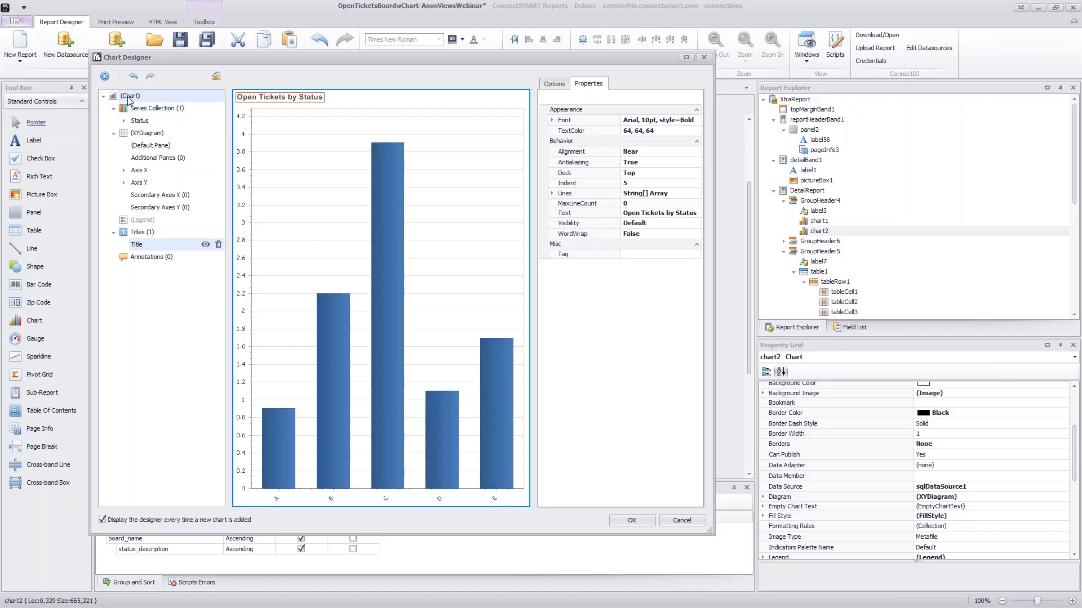
{"action": "left_click", "coordinate": [554, 84]}
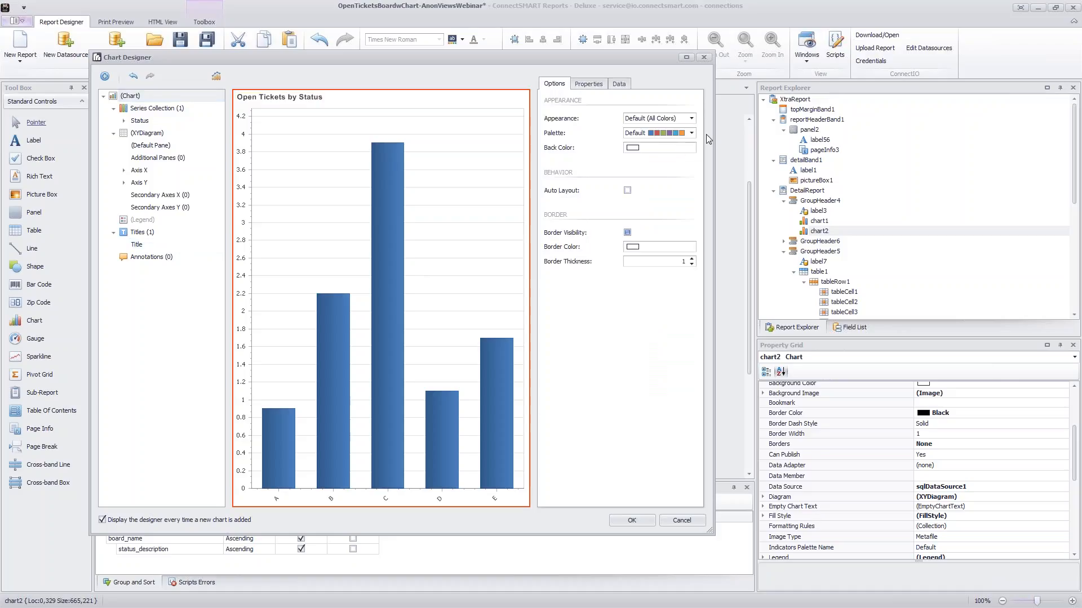
{"action": "left_click", "coordinate": [691, 134]}
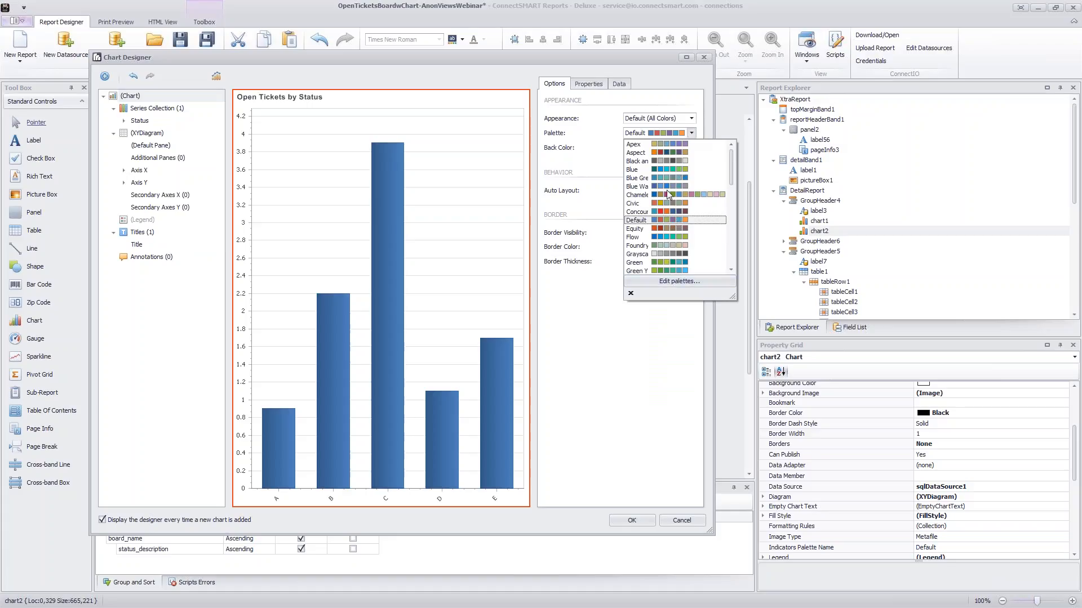
{"action": "left_click", "coordinate": [692, 136]}
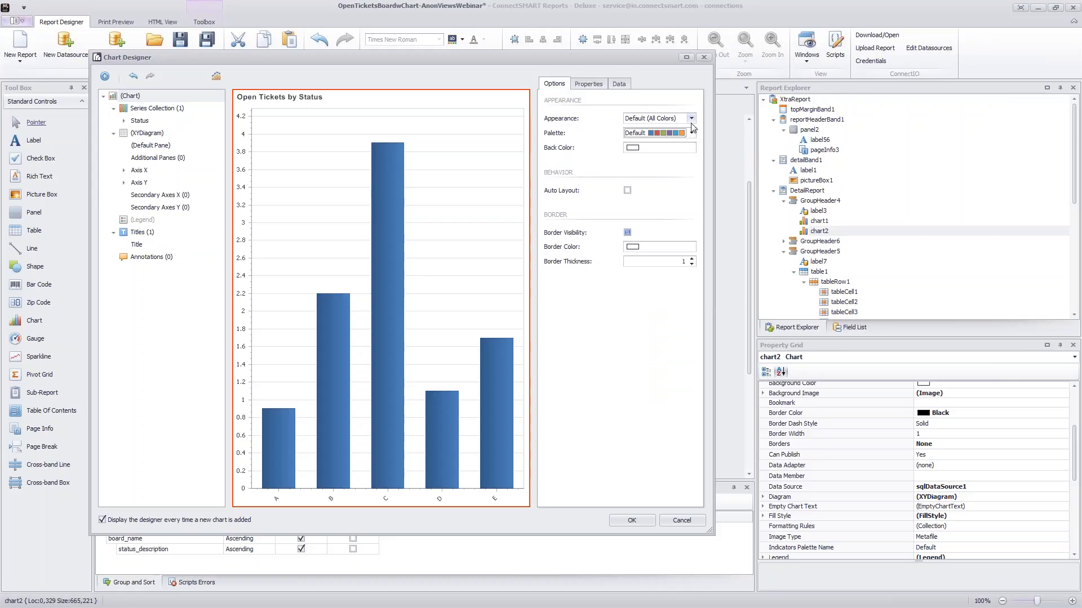
{"action": "left_click", "coordinate": [691, 119]}
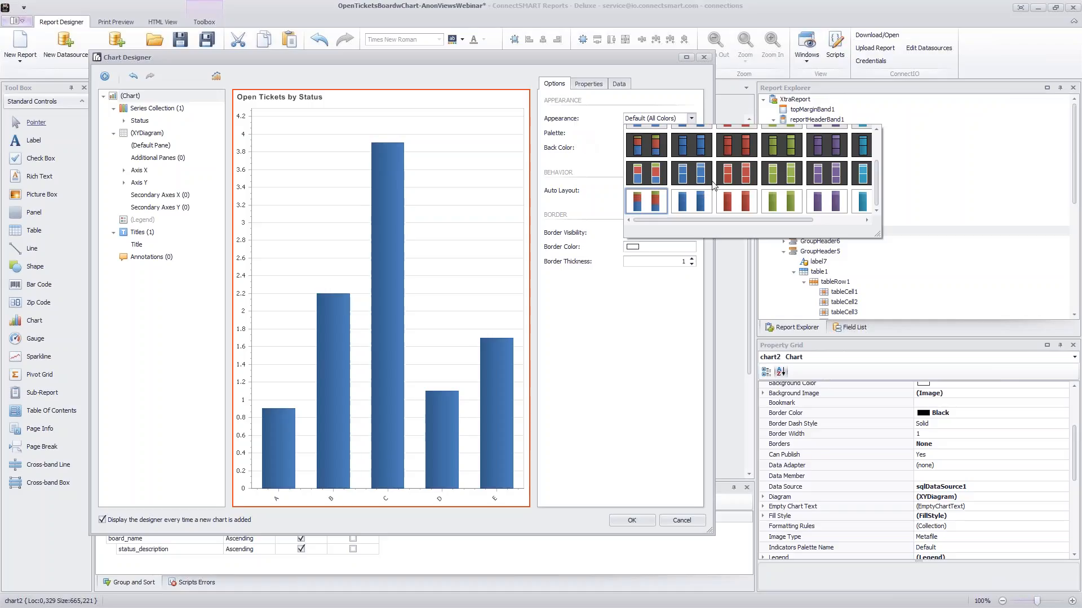
{"action": "left_click", "coordinate": [624, 317]}
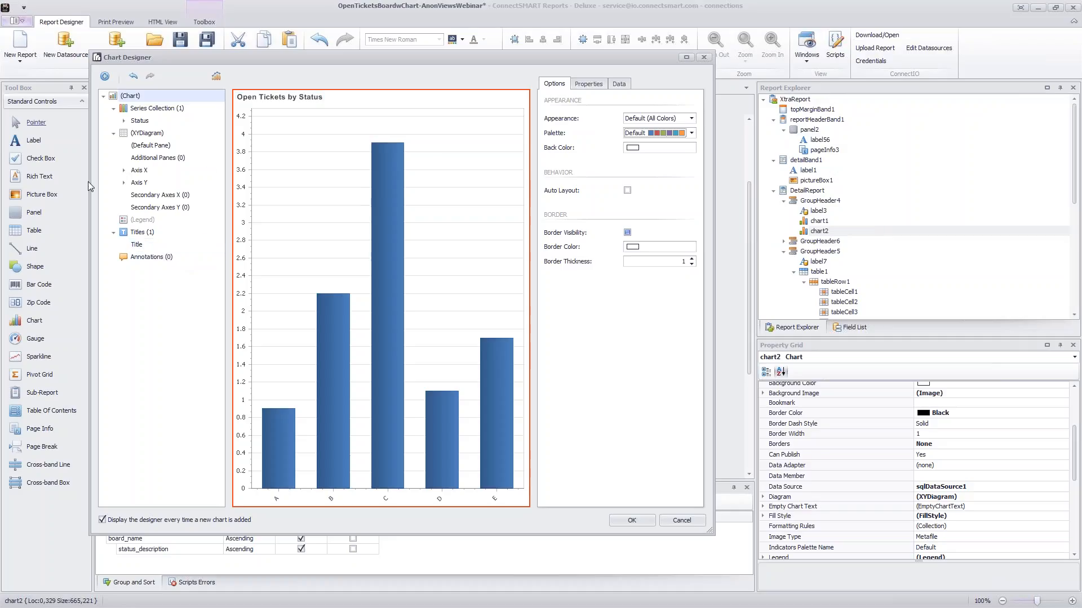
Turn on the value labels for the Status series so each bar shows its count.
{"action": "left_click", "coordinate": [145, 122]}
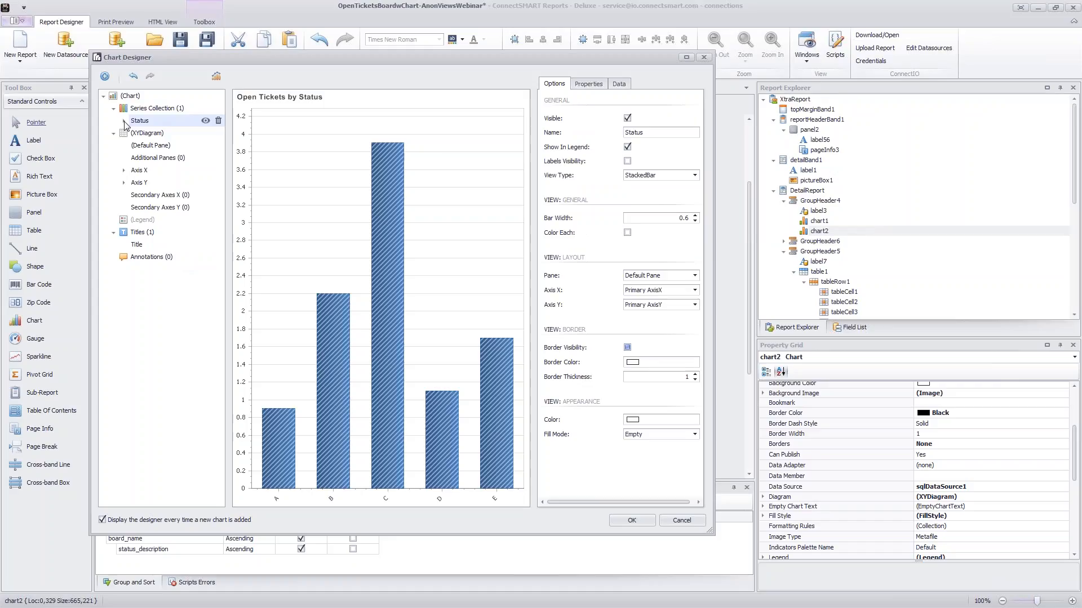
{"action": "left_click", "coordinate": [125, 121]}
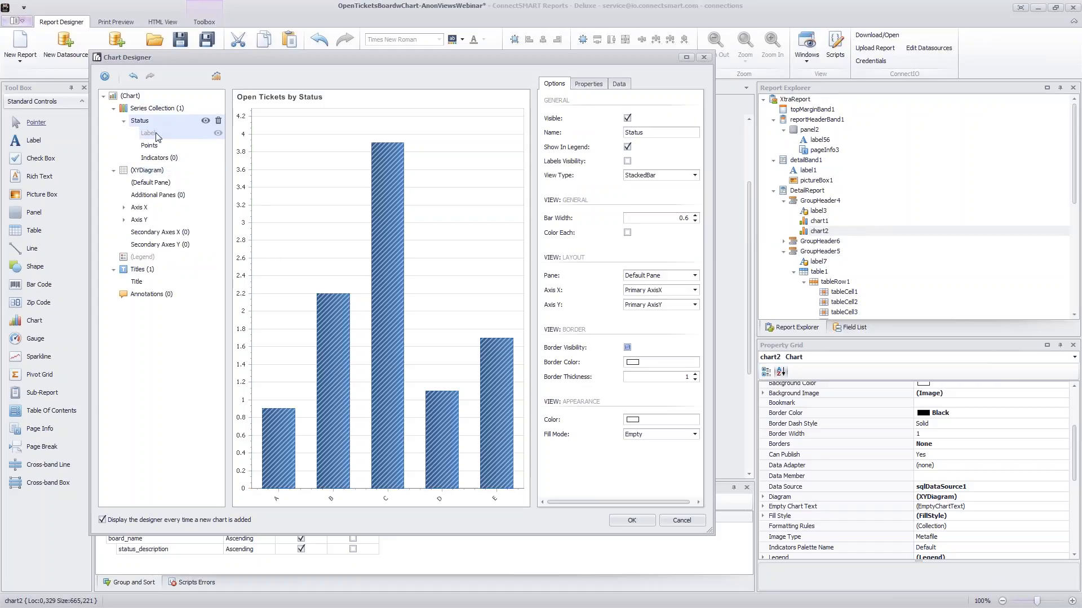
{"action": "left_click", "coordinate": [218, 135]}
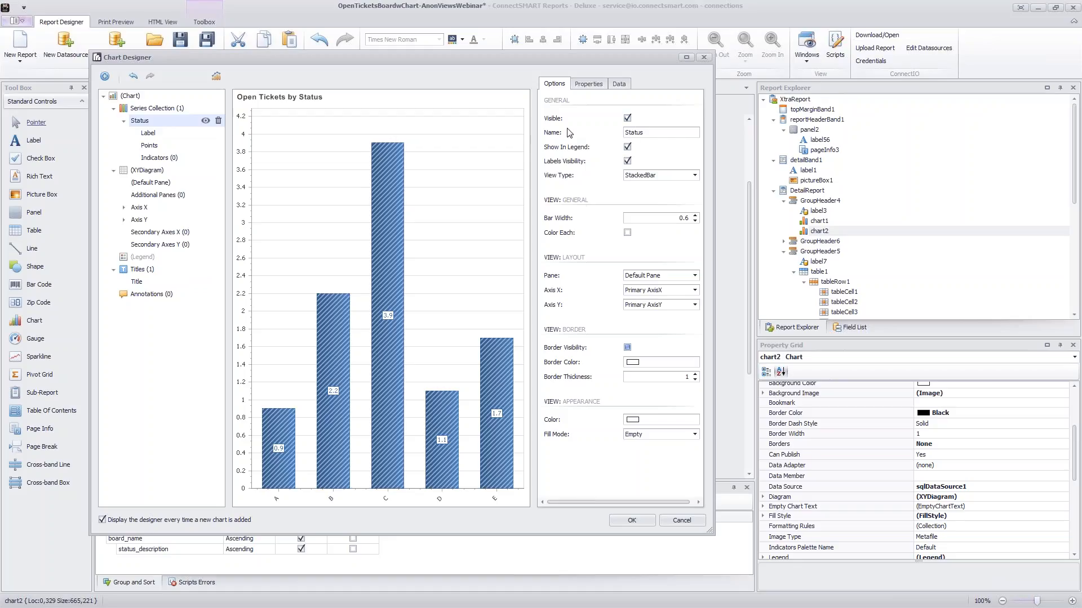
Examine the Status label's position and text orientation choices and the X axis options.
{"action": "left_click", "coordinate": [151, 133]}
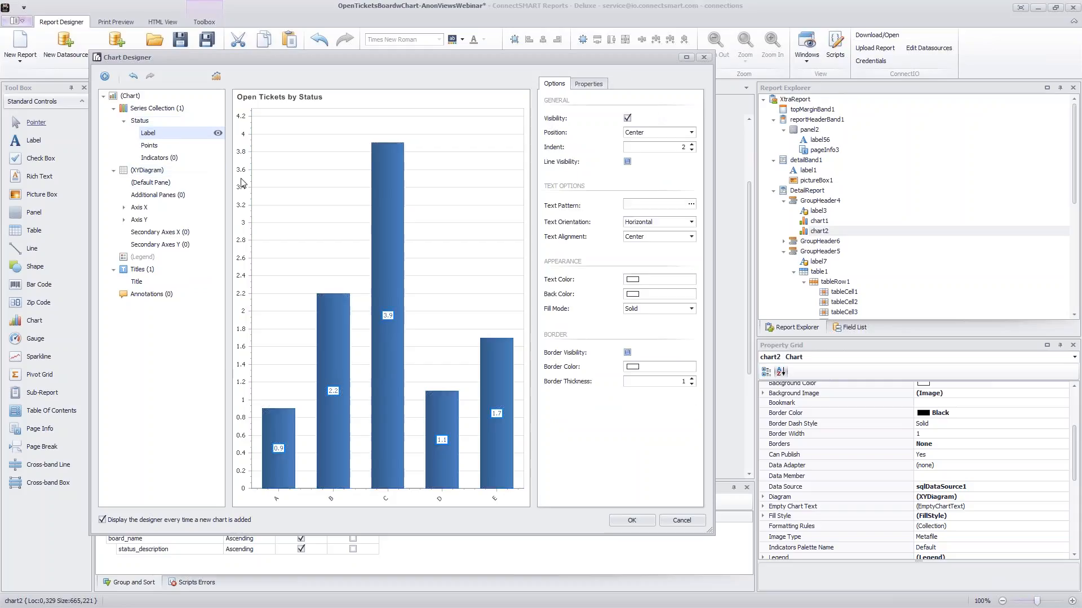
{"action": "left_click", "coordinate": [653, 133]}
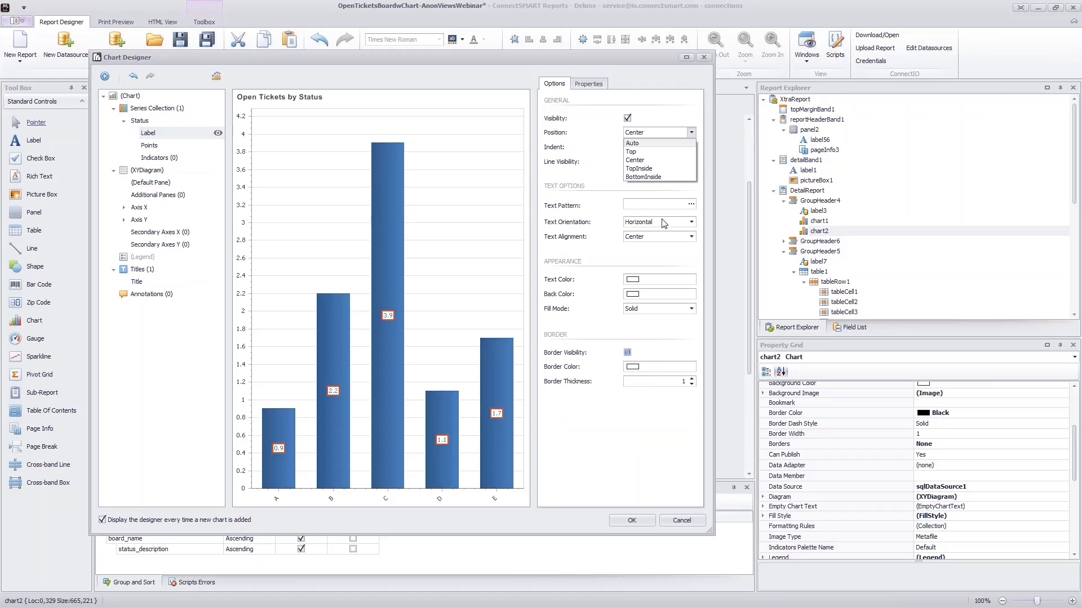
{"action": "left_click", "coordinate": [690, 223]}
{"action": "left_click", "coordinate": [690, 223]}
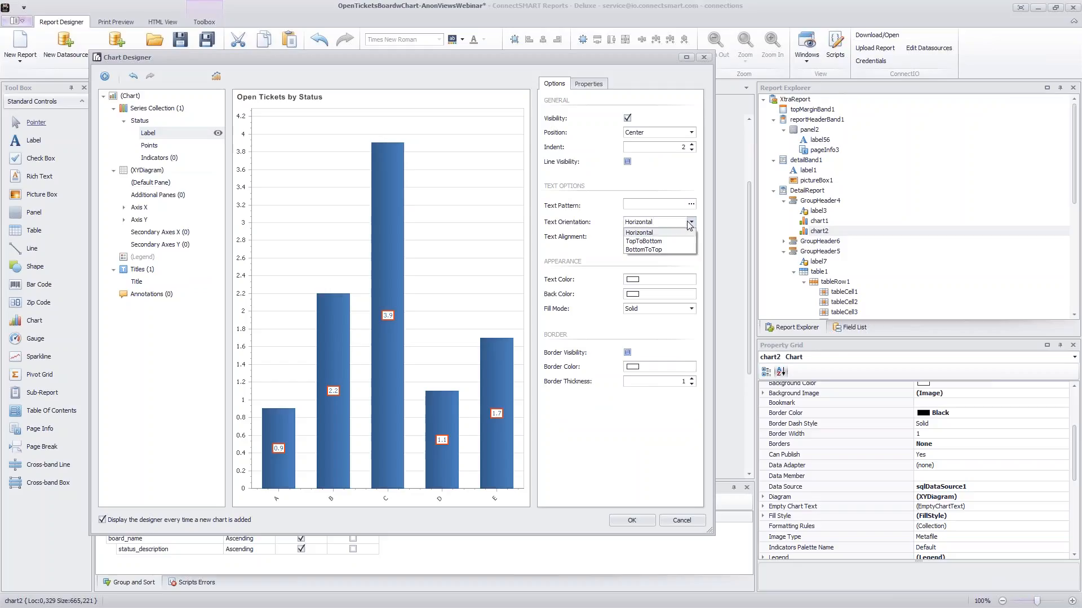
{"action": "left_click", "coordinate": [690, 223]}
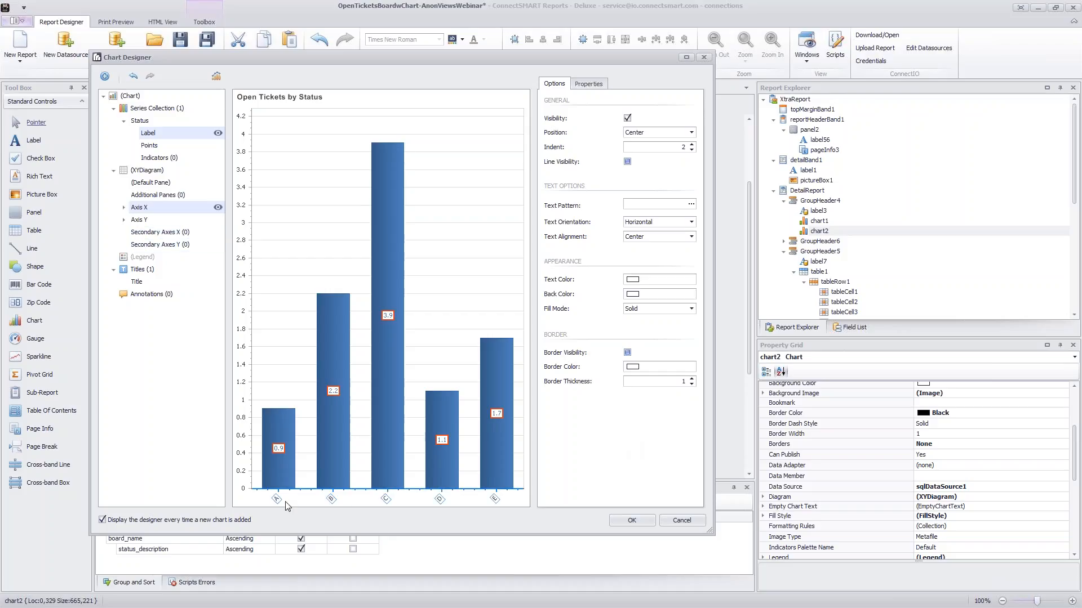
{"action": "left_click", "coordinate": [332, 503]}
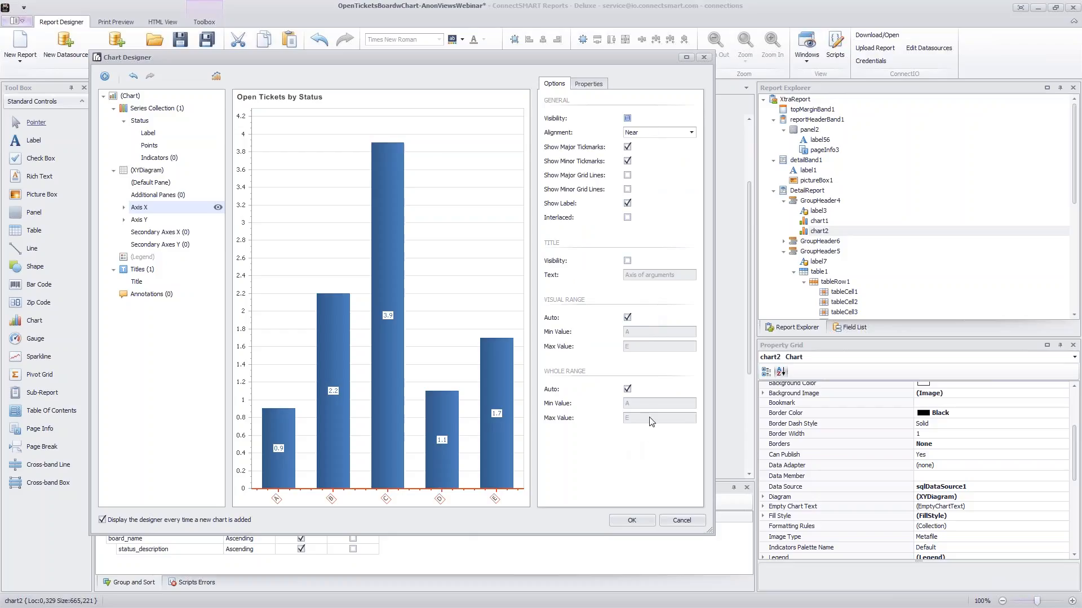
Accept the Chart Designer changes and save the report.
{"action": "left_click", "coordinate": [643, 522]}
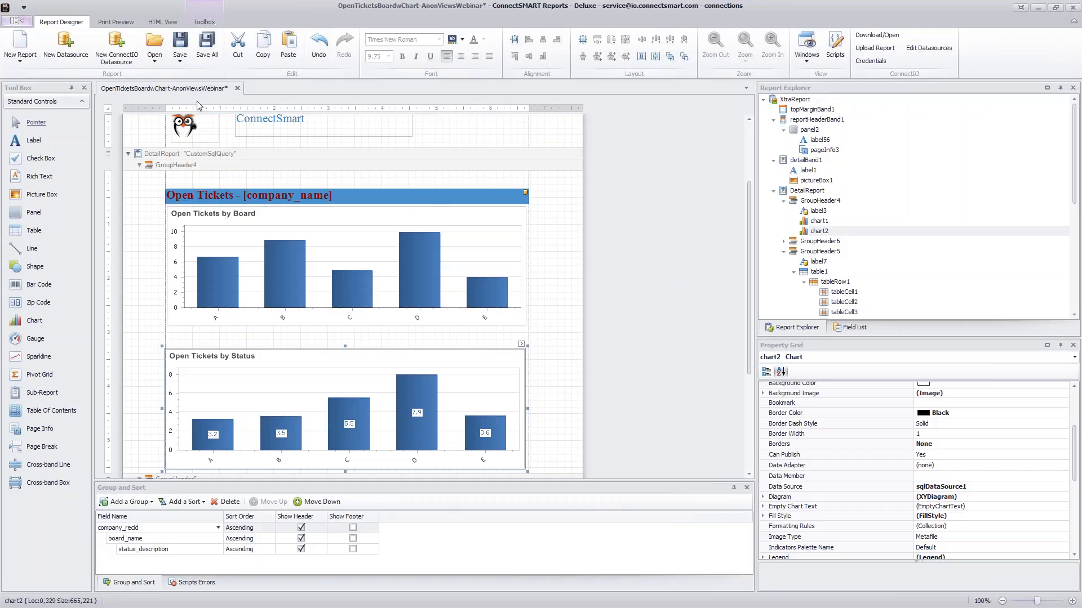
{"action": "left_click", "coordinate": [182, 50]}
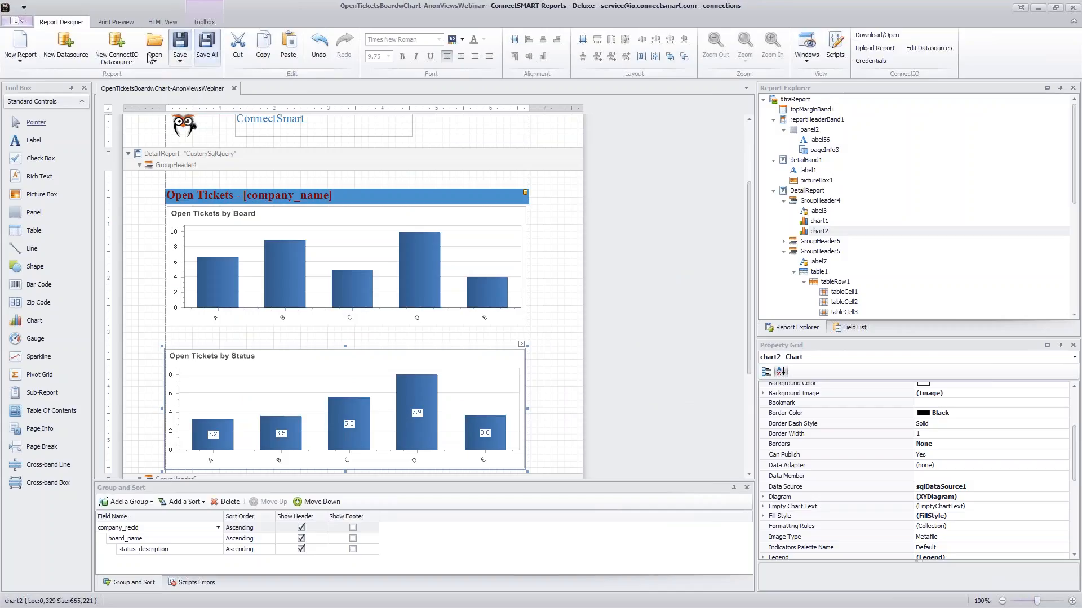
Preview the report with the Company parameter set to 2 and review the two charts and the ticket listings below them.
{"action": "left_click", "coordinate": [115, 22]}
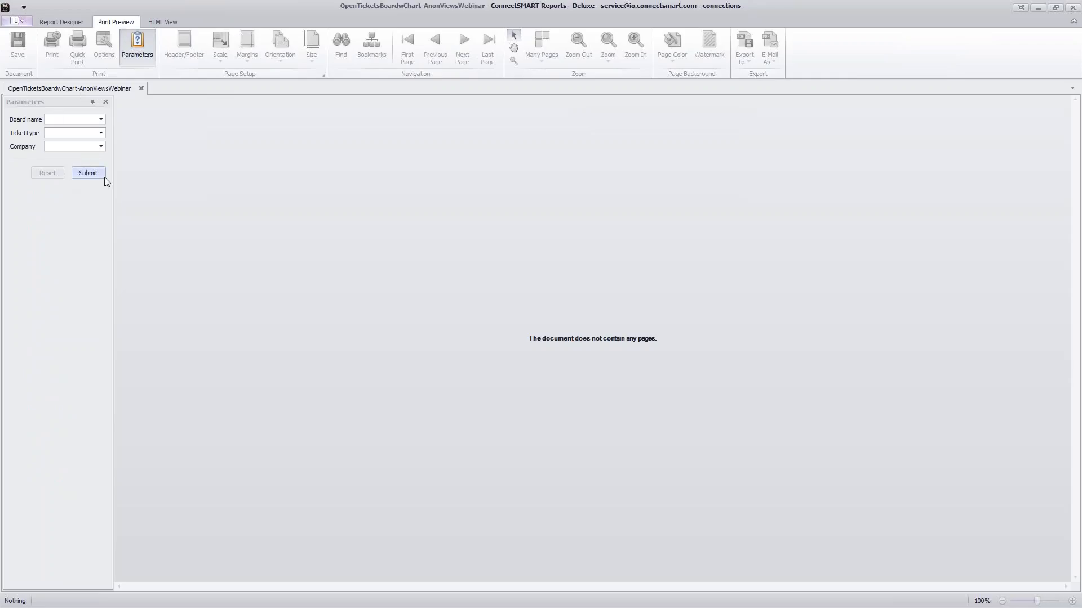
{"action": "left_click", "coordinate": [101, 148]}
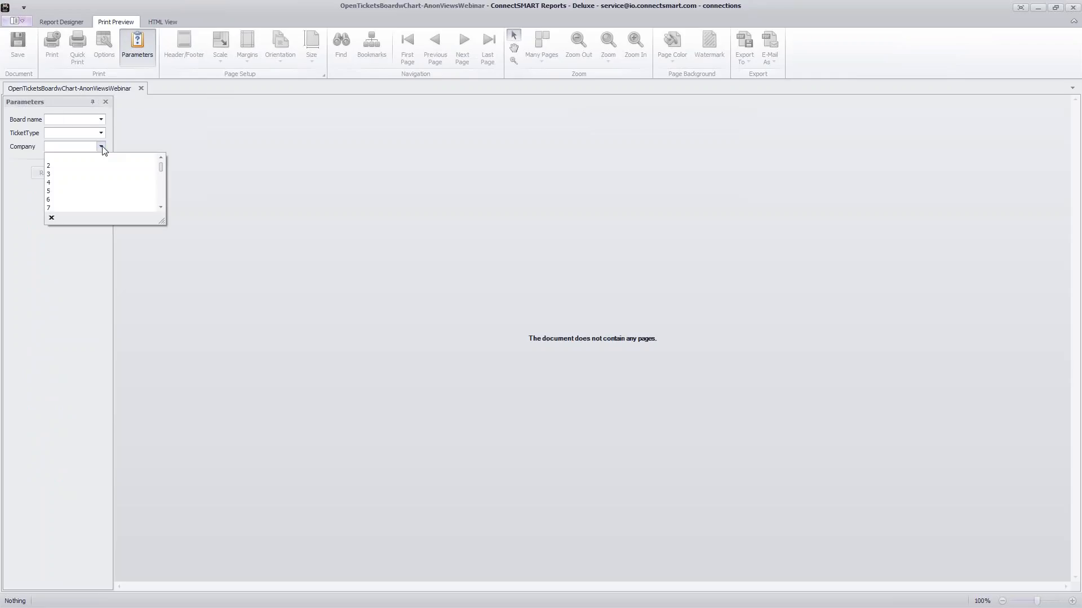
{"action": "left_click", "coordinate": [62, 167]}
{"action": "left_click", "coordinate": [93, 174]}
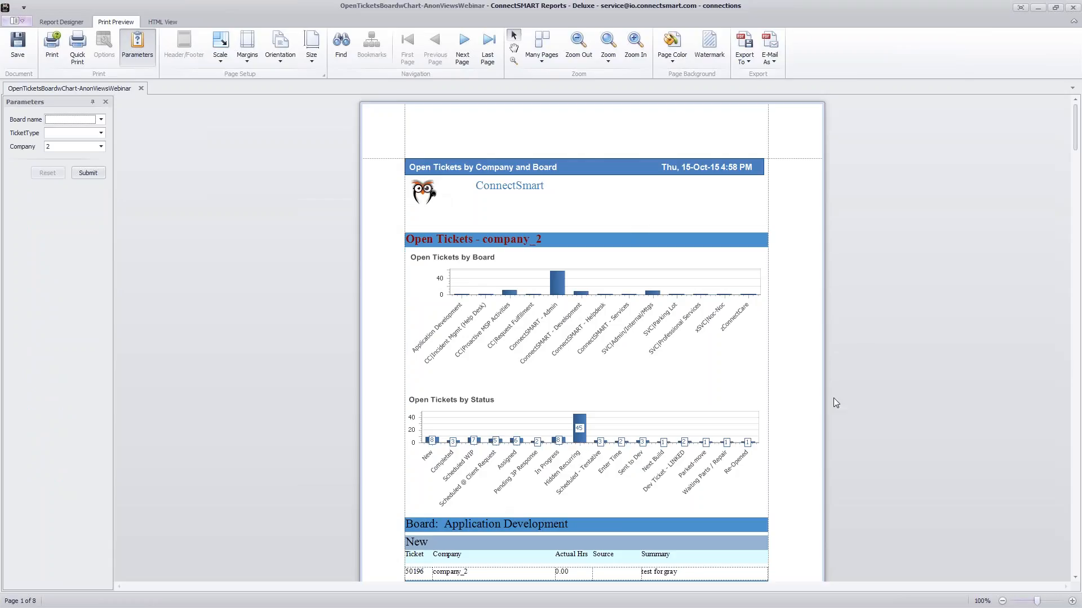
{"action": "left_click", "coordinate": [816, 345]}
{"action": "scroll", "coordinate": [816, 345], "scroll_direction": "down", "scroll_amount": 3}
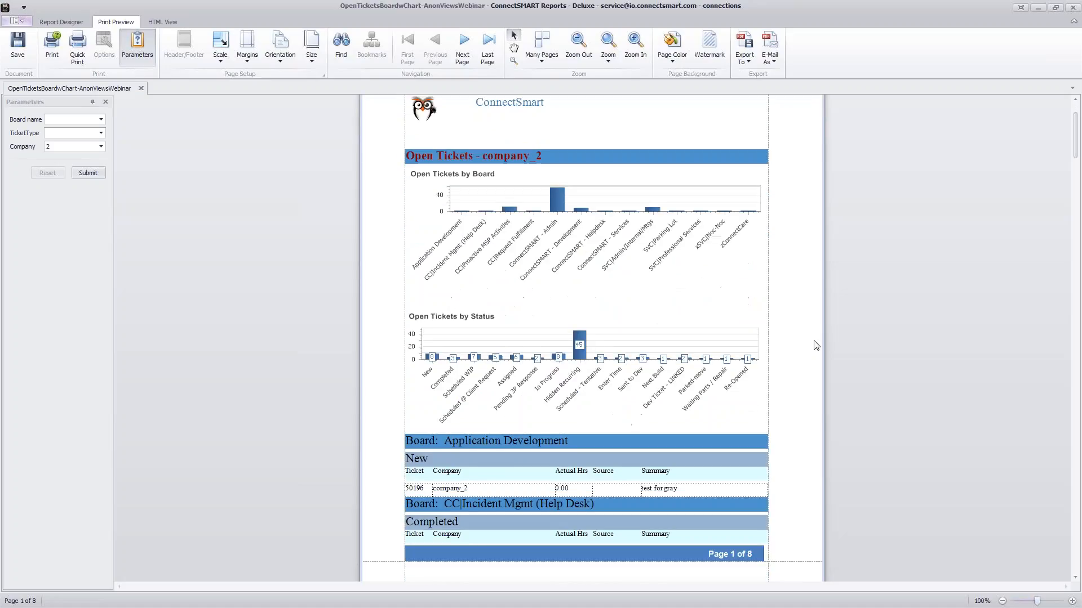
{"action": "scroll", "coordinate": [816, 345], "scroll_direction": "down", "scroll_amount": 1}
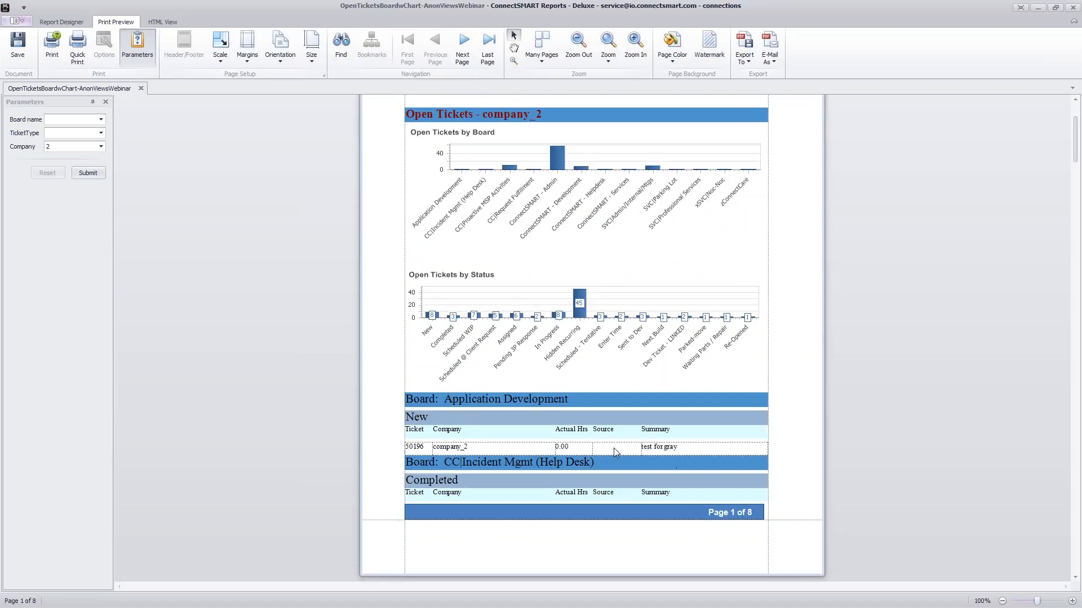
{"action": "scroll", "coordinate": [755, 406], "scroll_direction": "down", "scroll_amount": 6}
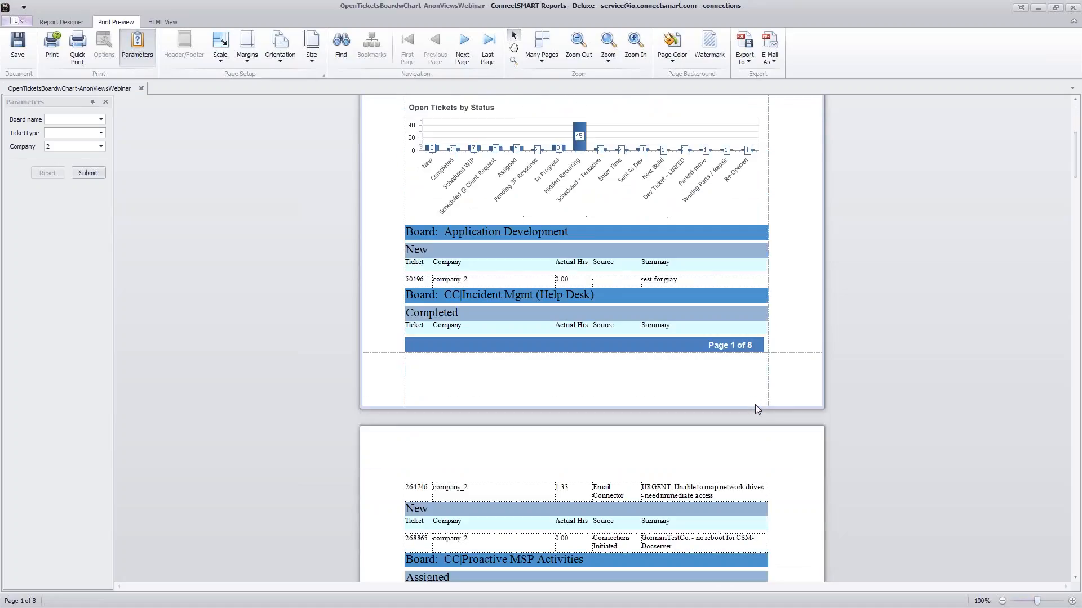